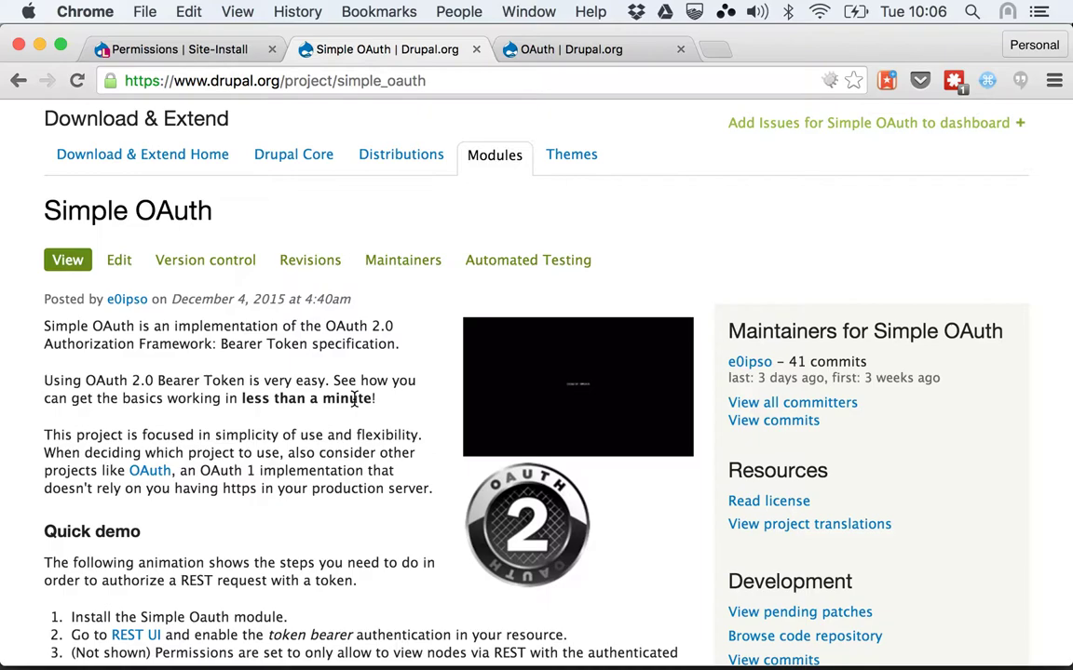
Review the OAuth module's project page on Drupal.org, including its Drupal 8 section, and return to the Simple OAuth page
click(569, 59)
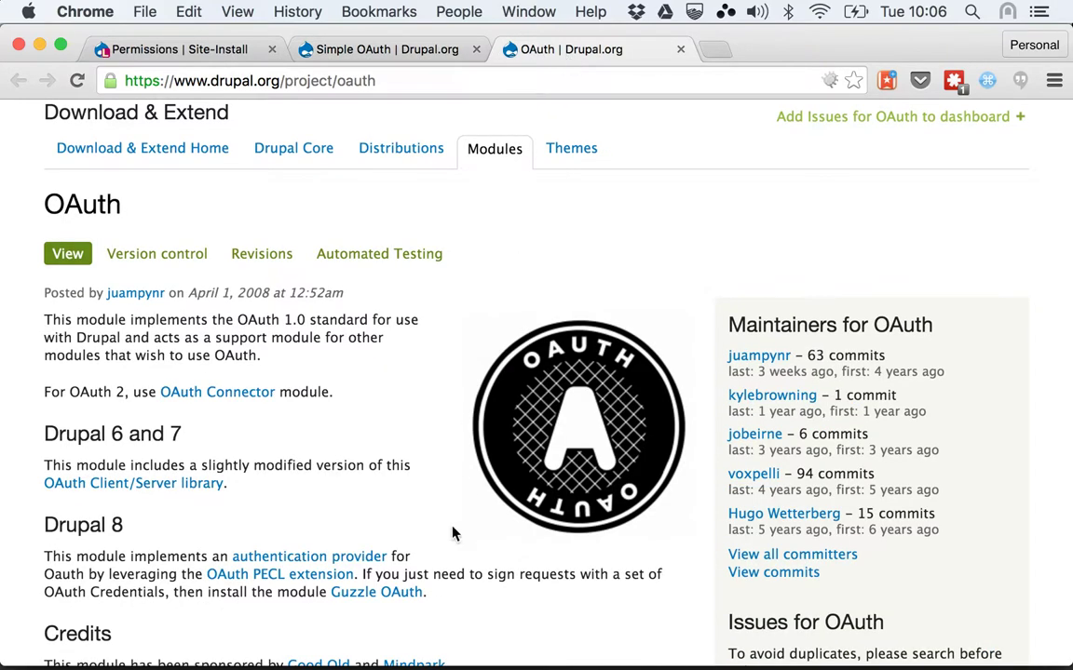
scroll(454, 532, down, 3)
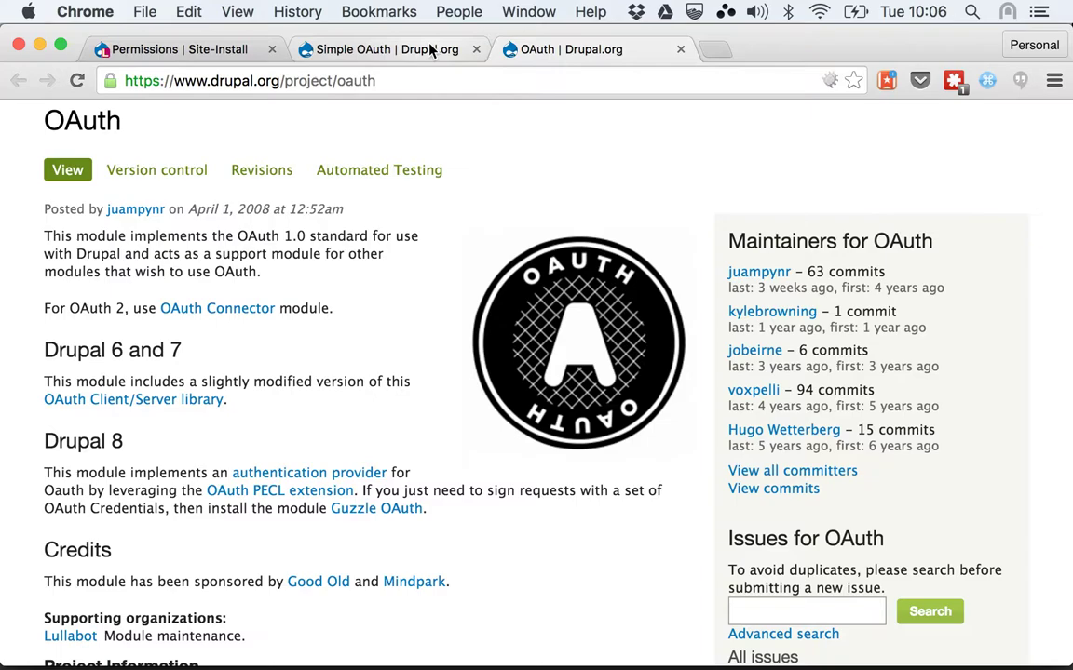
click(431, 51)
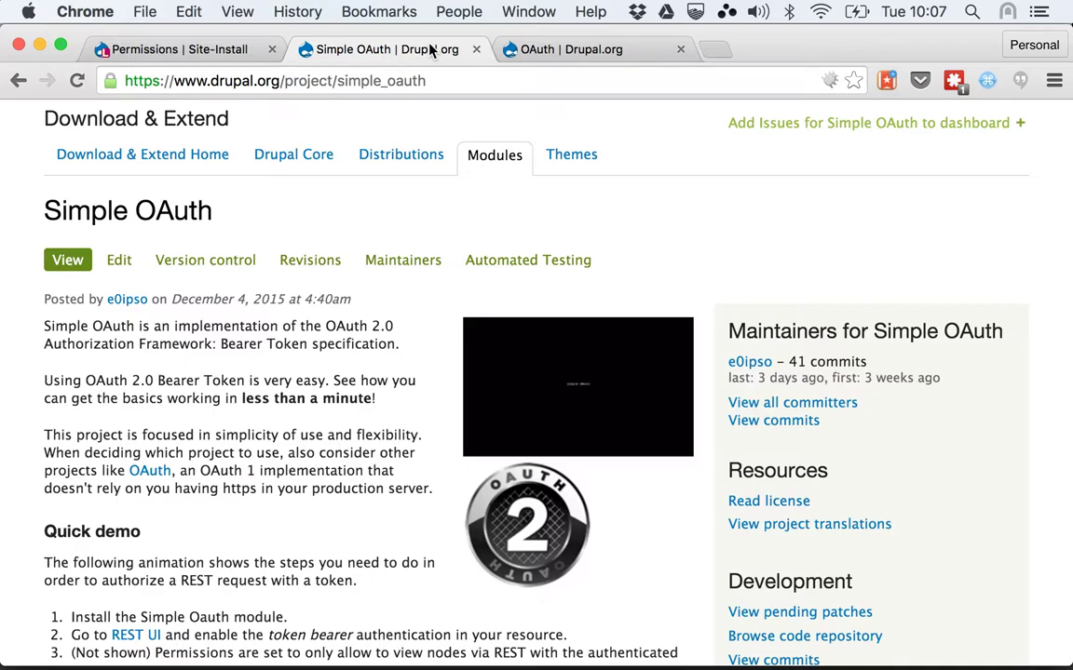
Switch to iTerm and enable the Simple OAuth module with the command drush en -y simple_oauth
key(super+Tab)
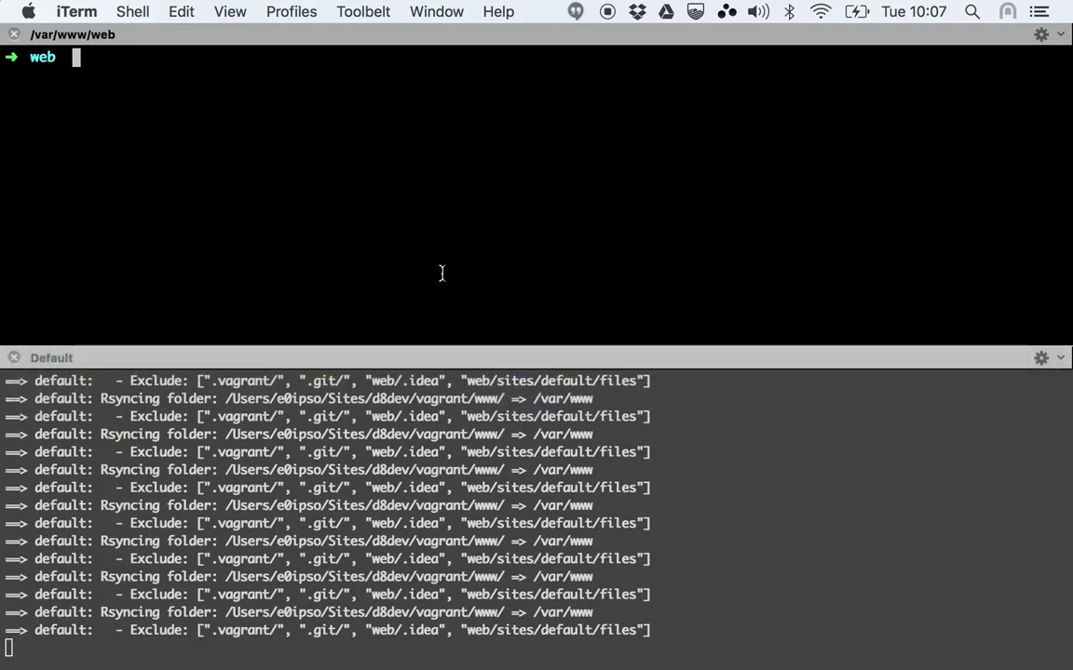
text(drusn)
key(BackSpace)
text(h )
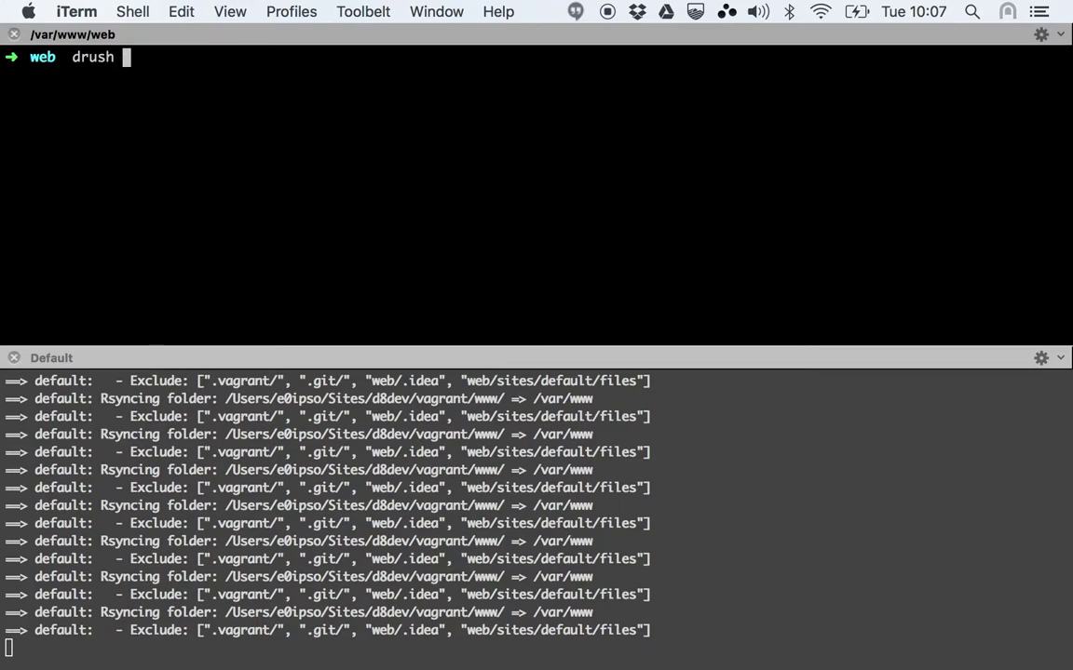
text(en -y simple_oa)
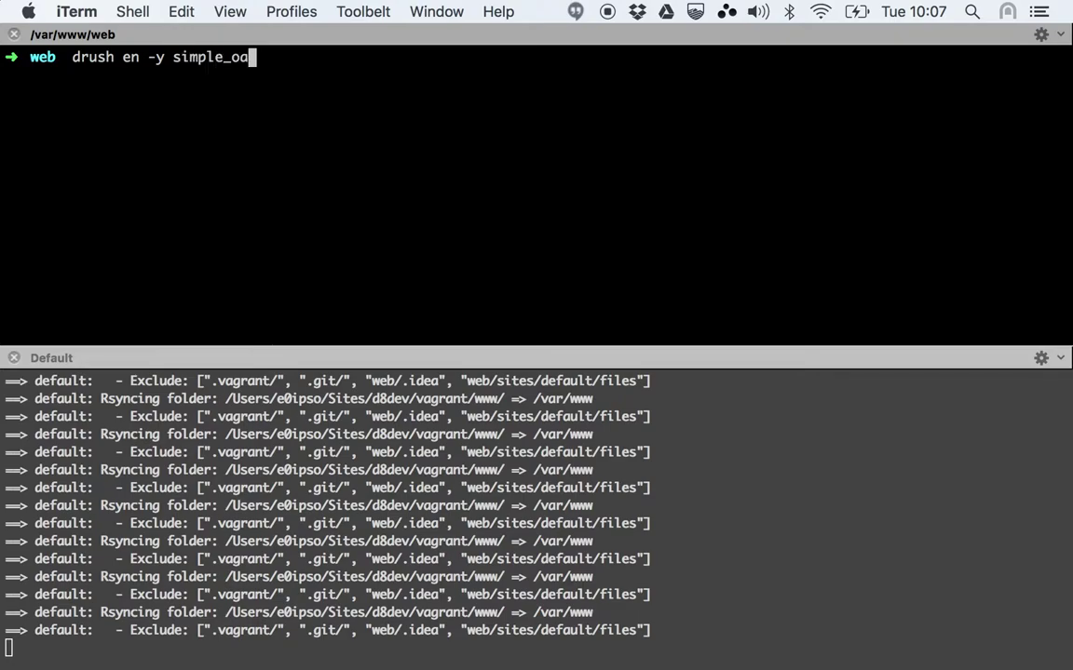
text(htu)
key(BackSpace)
key(BackSpace)
key(BackSpace)
text(uth)
key(Return)
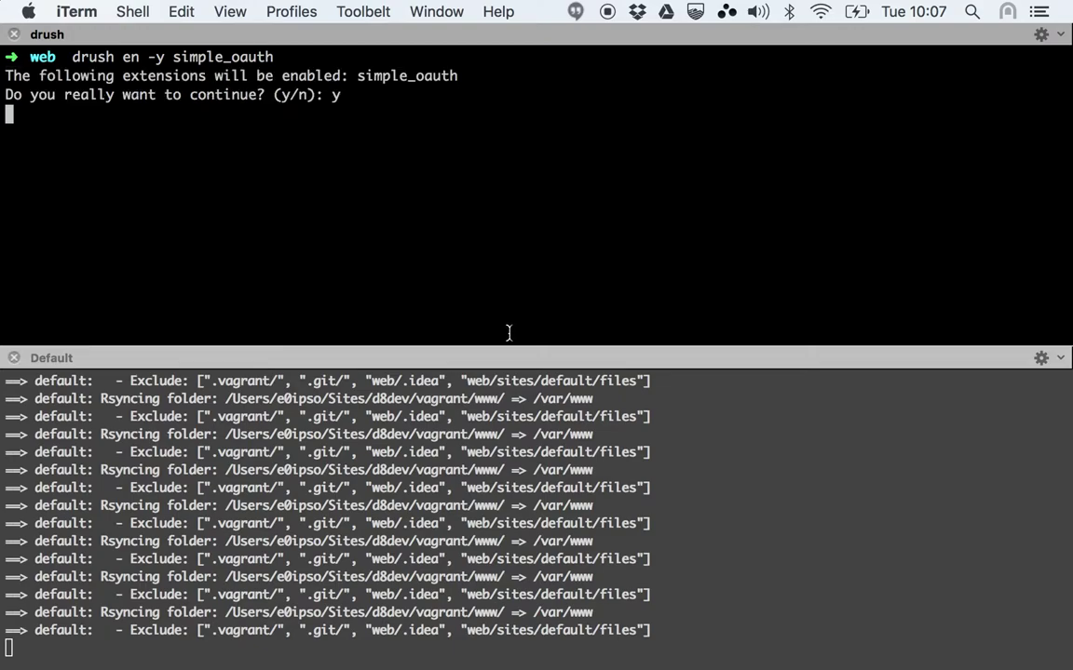
Switch to Firefox and open the logged-in user's account page on the d8dev.local site
key(super+Tab)
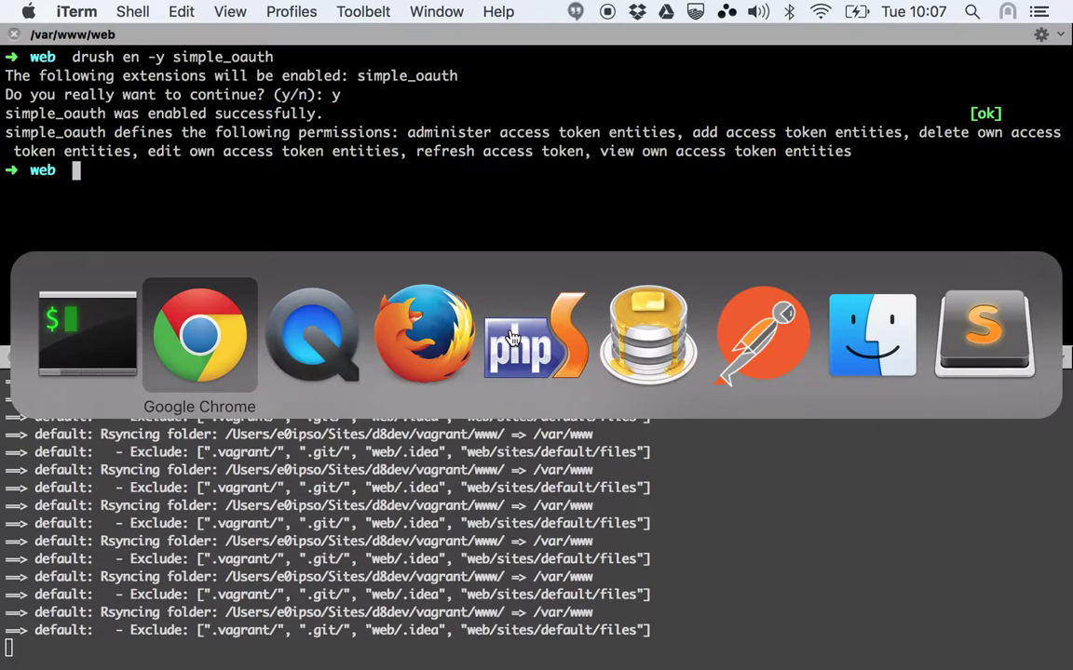
key(super+Tab)
key(super+Tab)
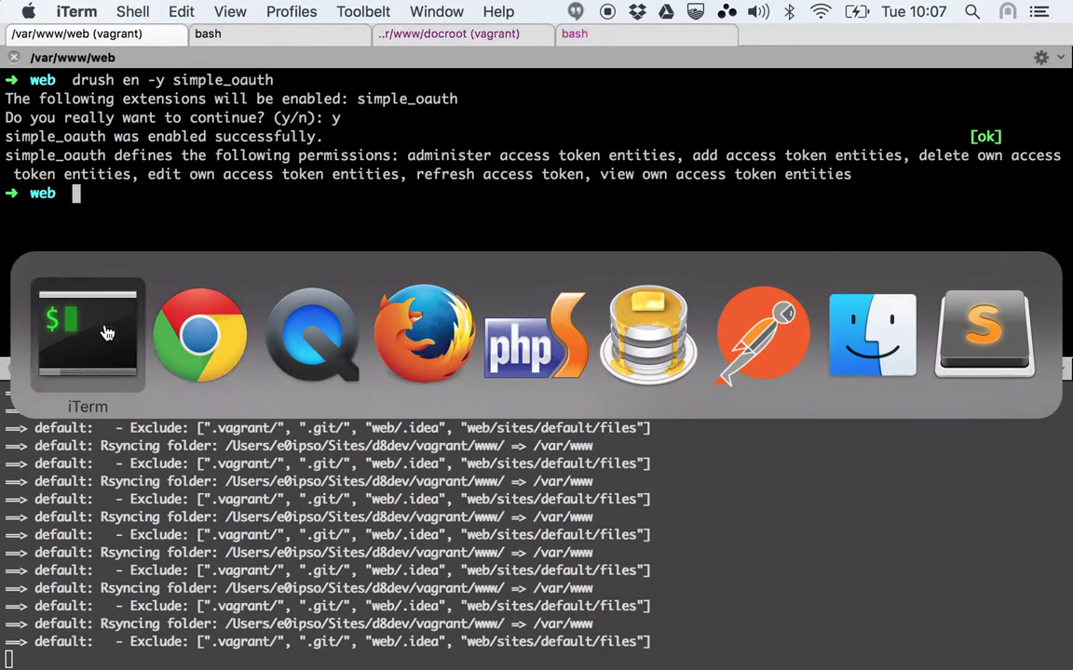
click(429, 343)
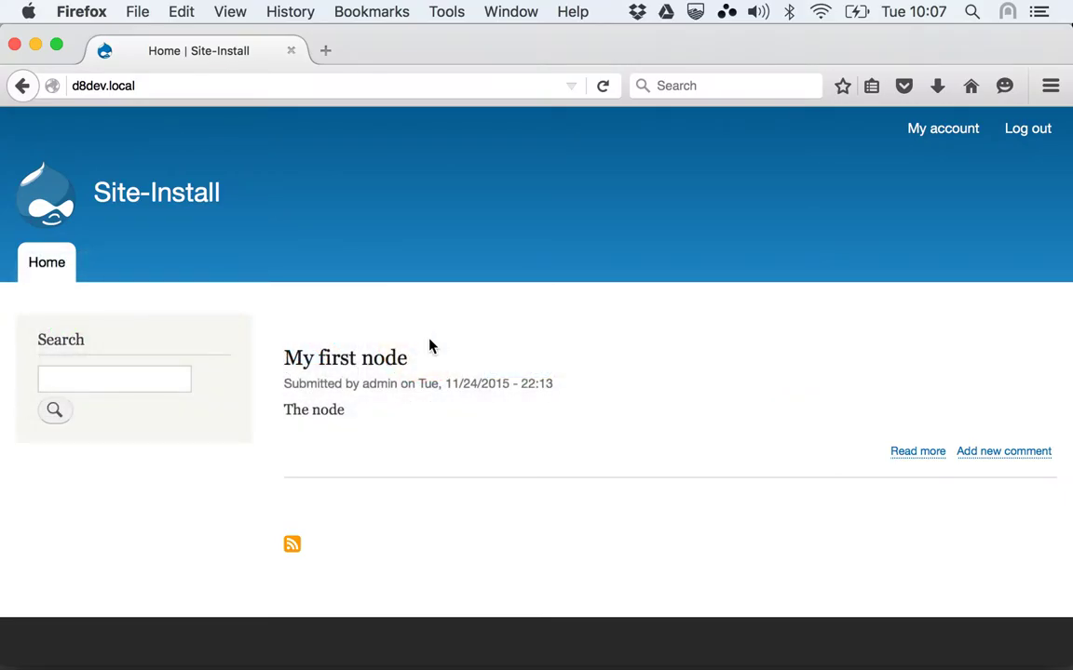
click(943, 135)
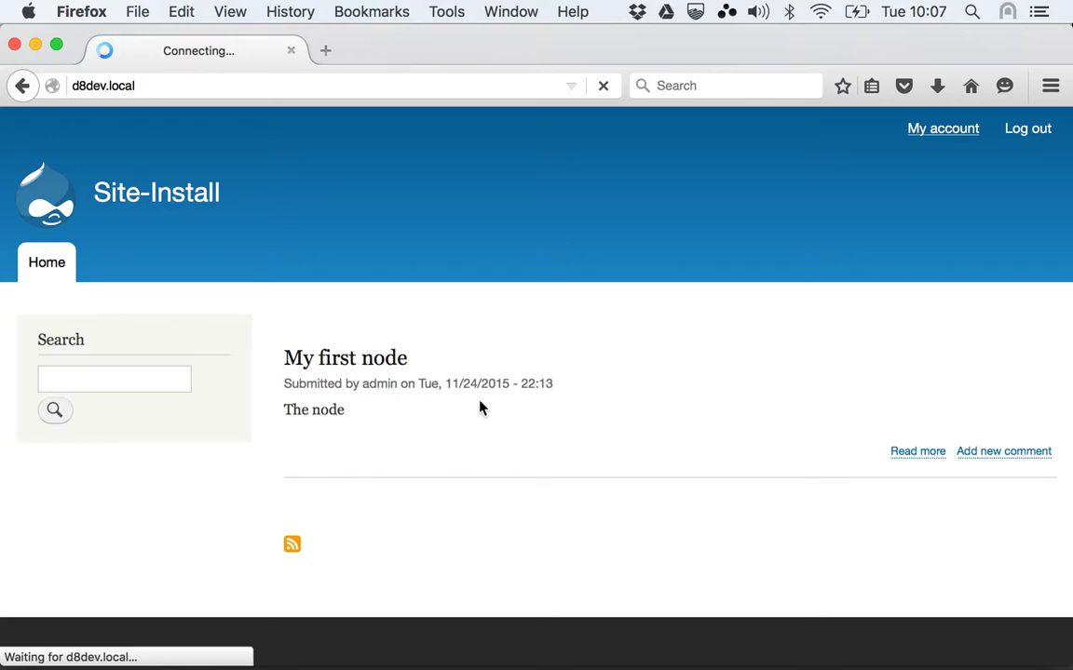
Switch to PhpStorm, stop listening for debugger connections, and return to the account page in Firefox
key(super+Tab)
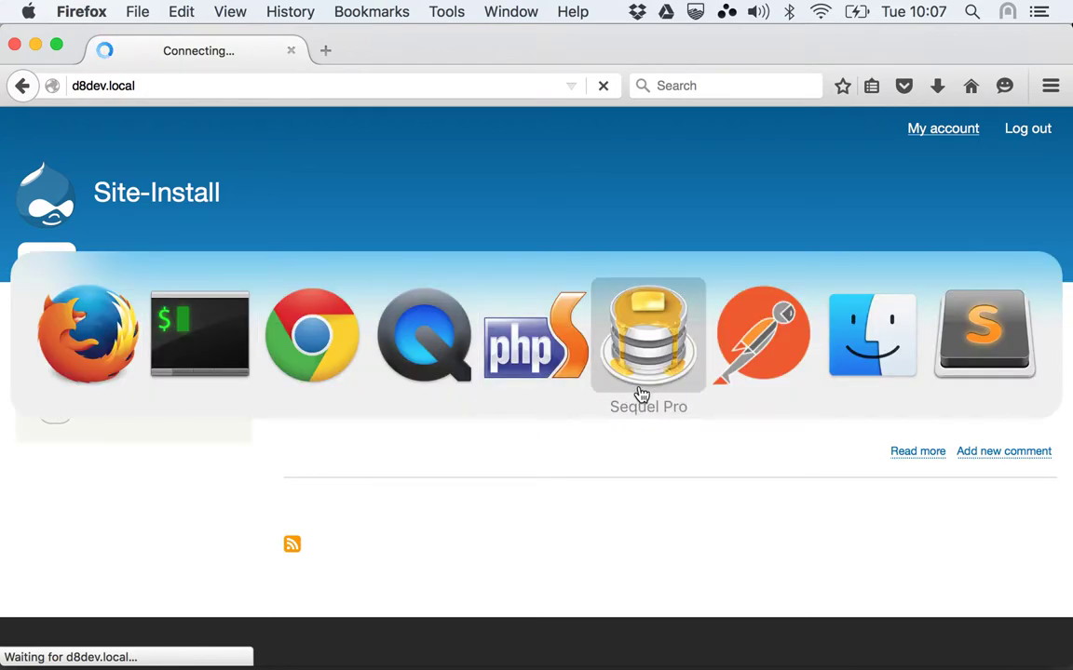
click(532, 378)
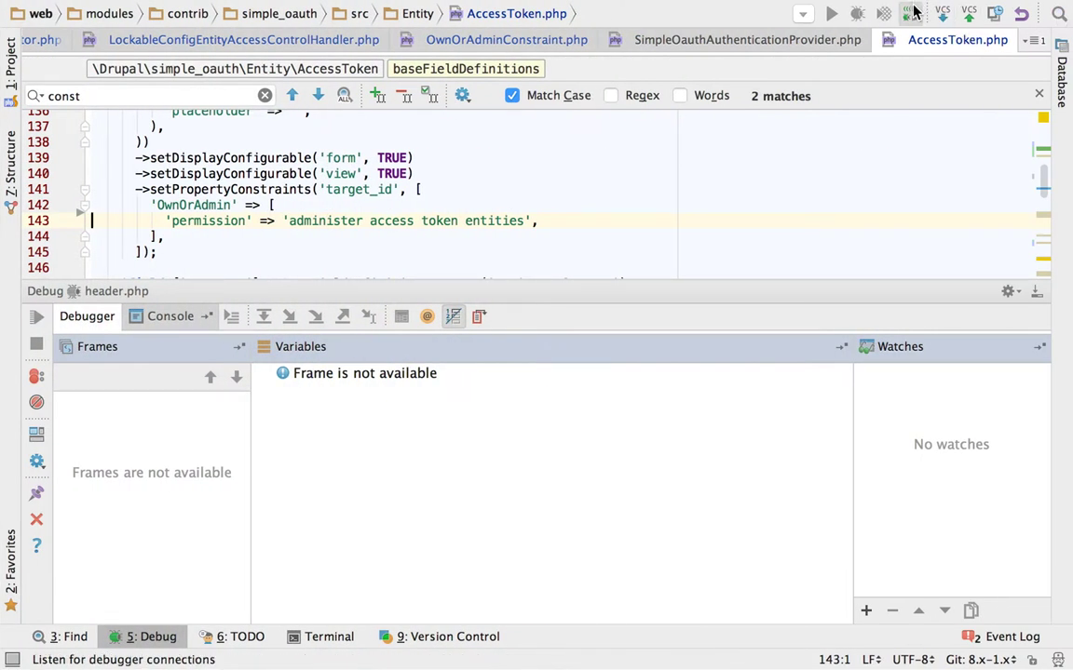
key(super+Tab)
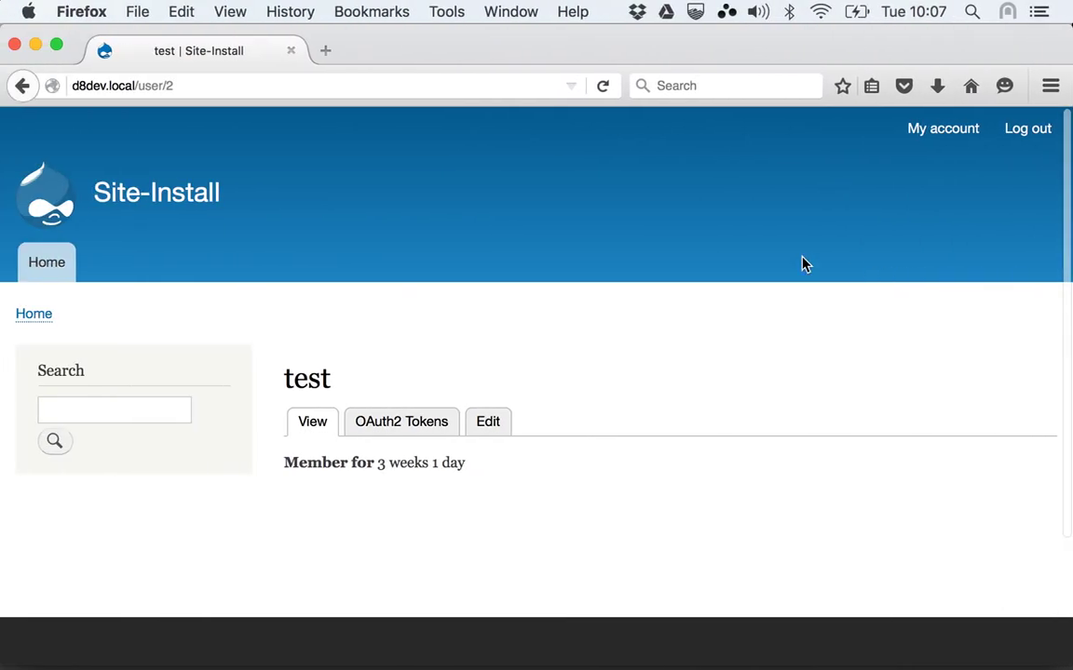
Open the account's OAuth2 tokens and start adding a new access token
click(407, 423)
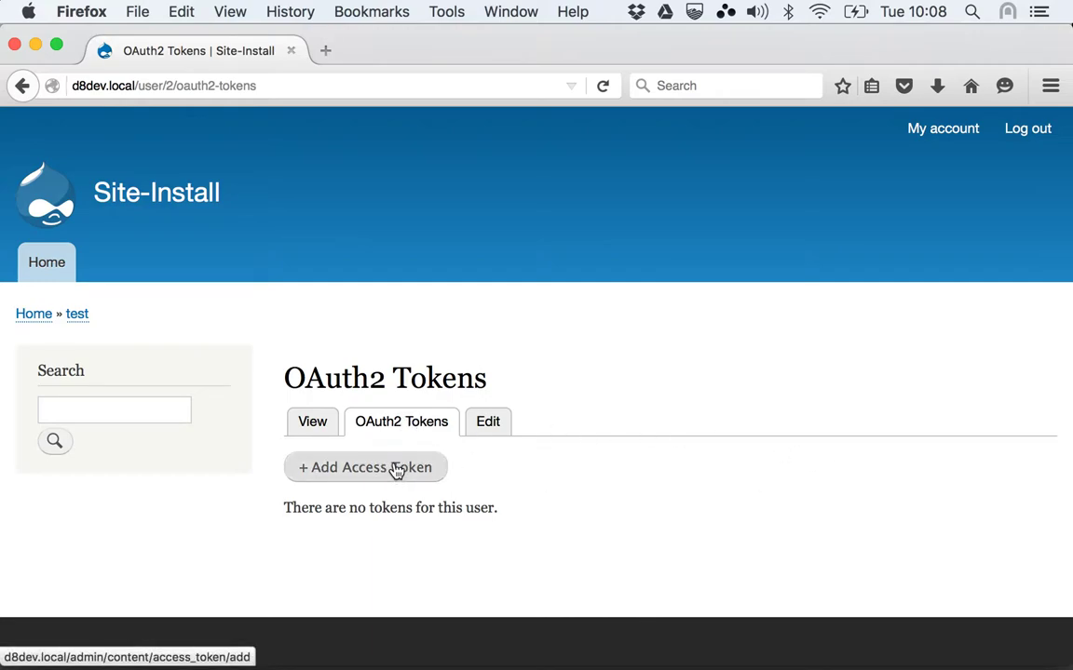
click(398, 471)
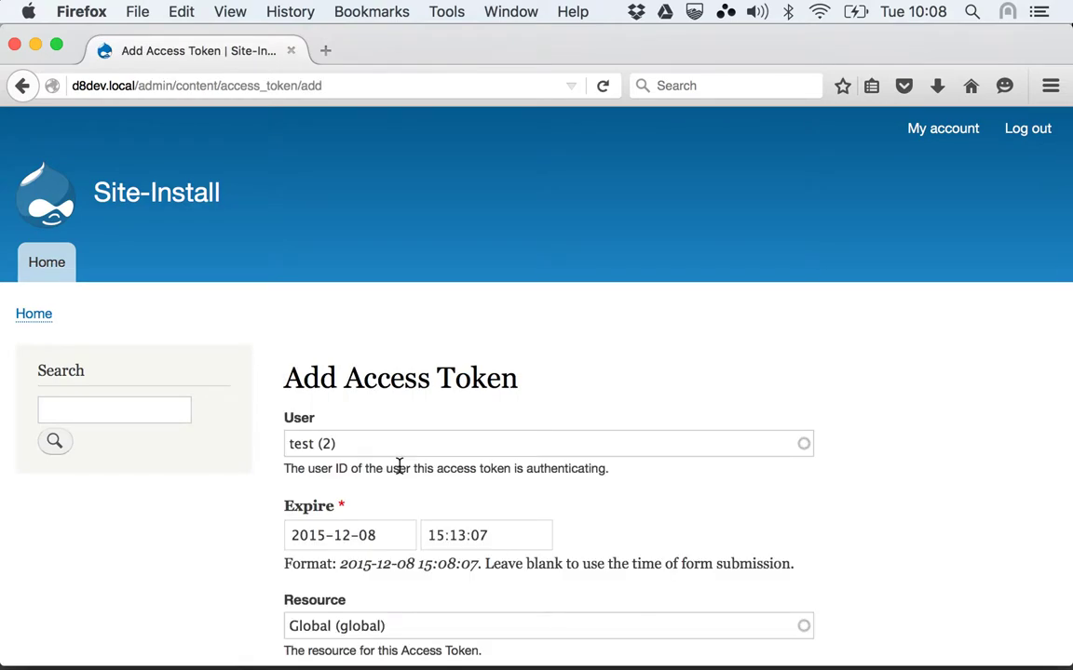
scroll(400, 457, down, 5)
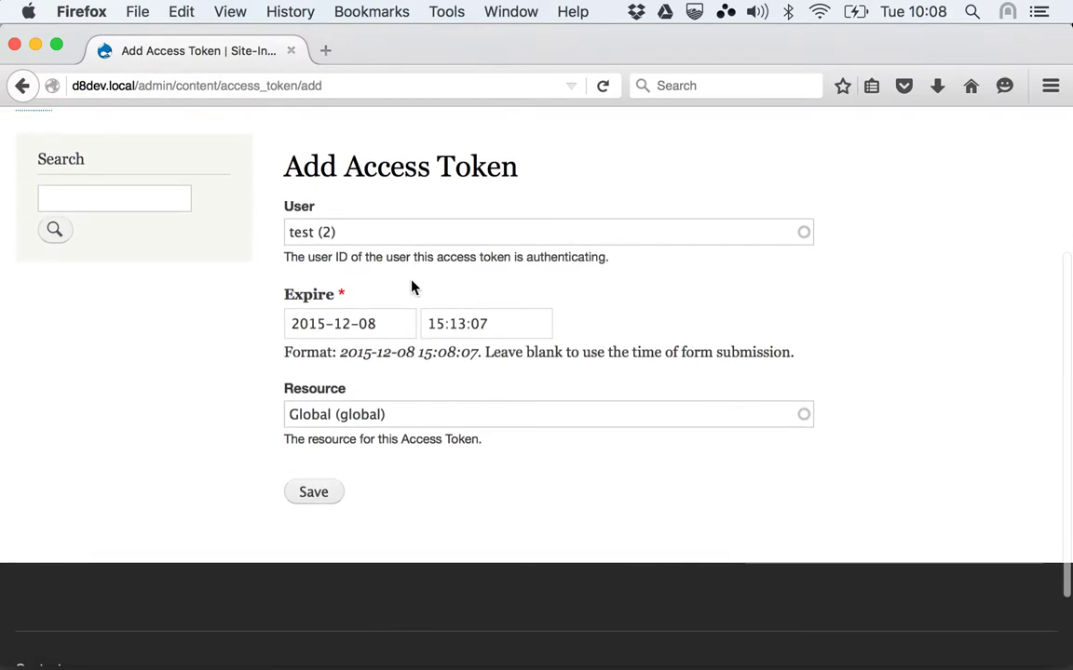
Set the access token's expiry date to 2015-12-09 and save the token with the Global resource
click(372, 225)
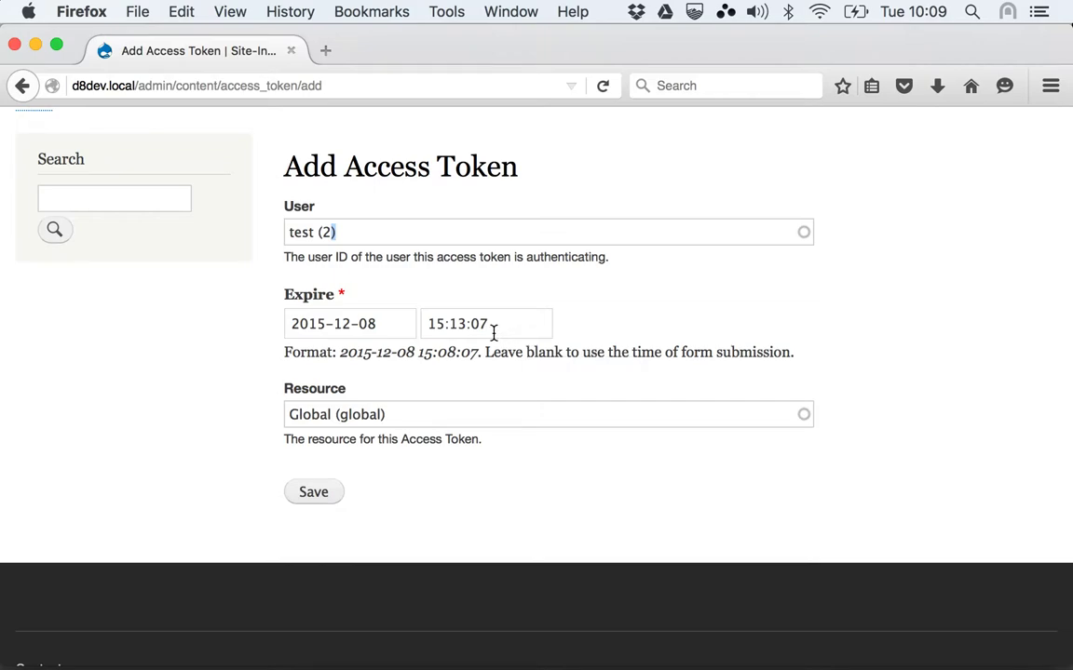
click(350, 323)
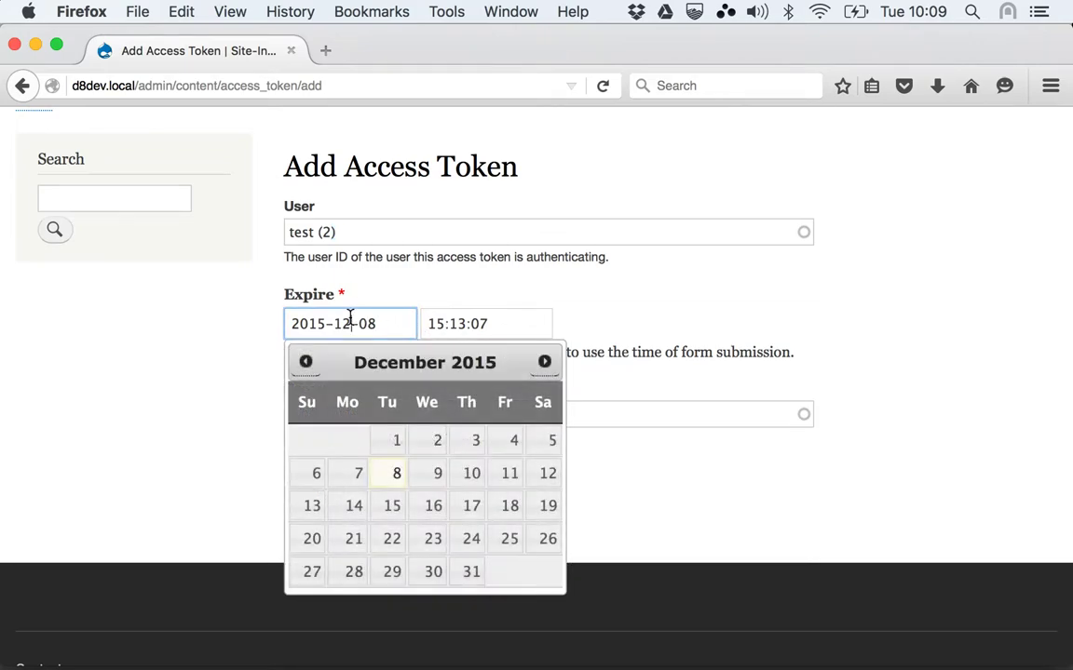
click(438, 481)
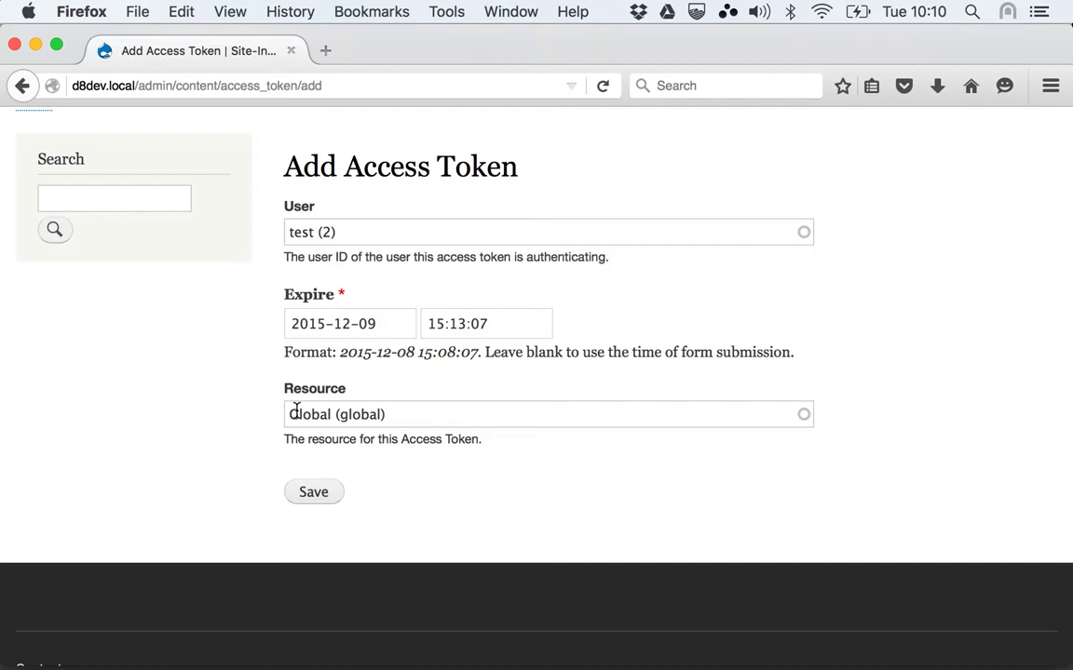
click(317, 495)
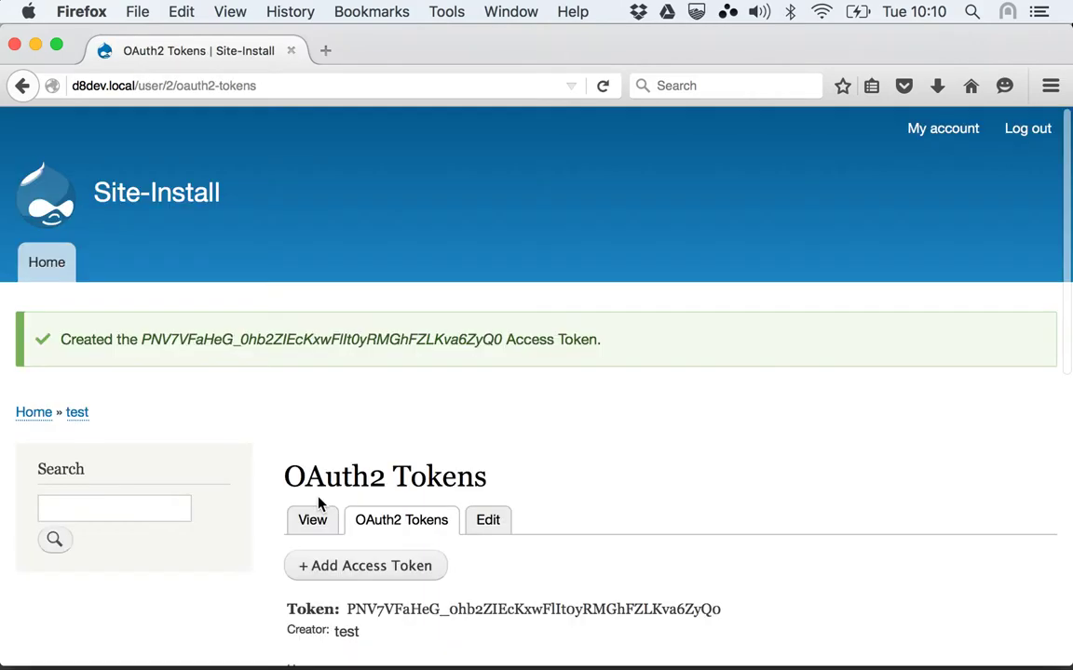
Examine the Global and Authentication token entries, highlighting the Authentication resource and each entry's token value
scroll(368, 612, down, 1)
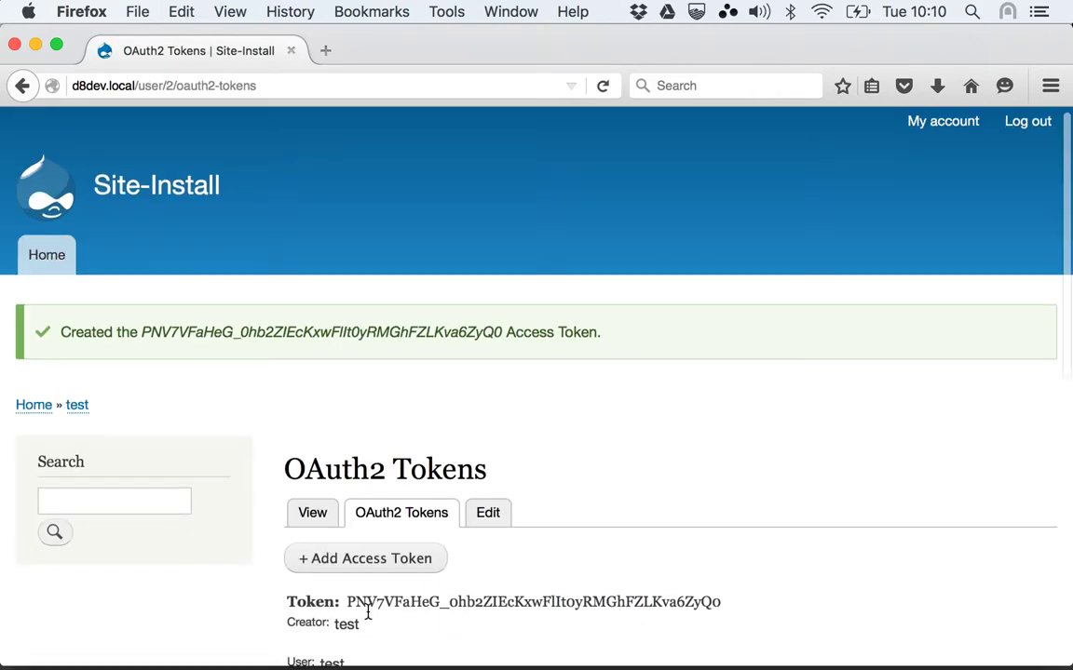
scroll(368, 614, down, 6)
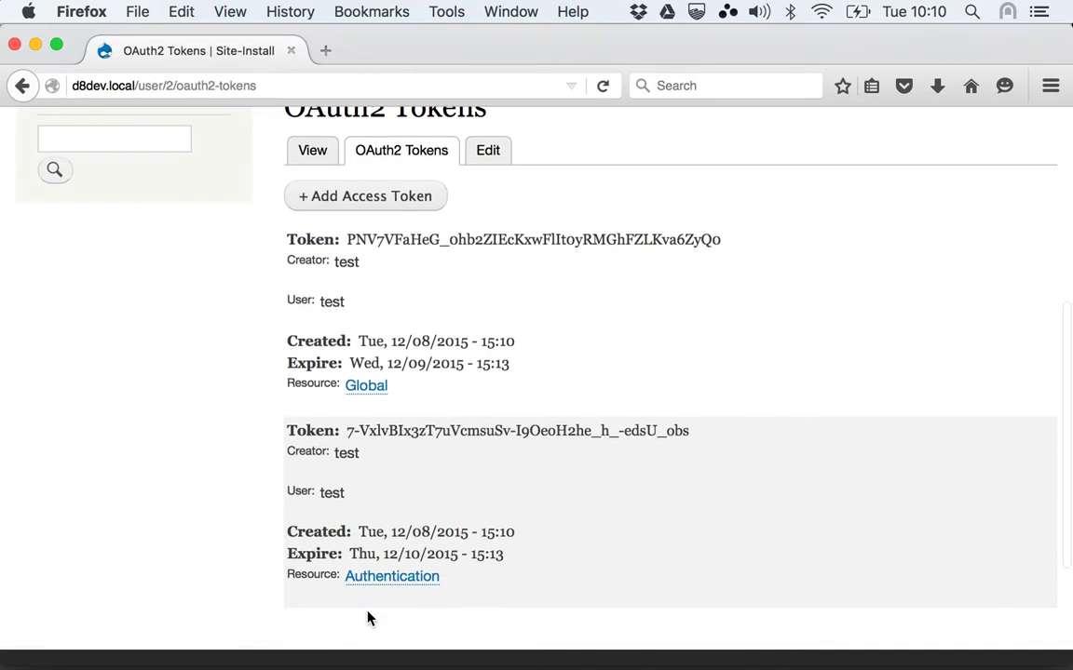
drag(495, 590, 289, 575)
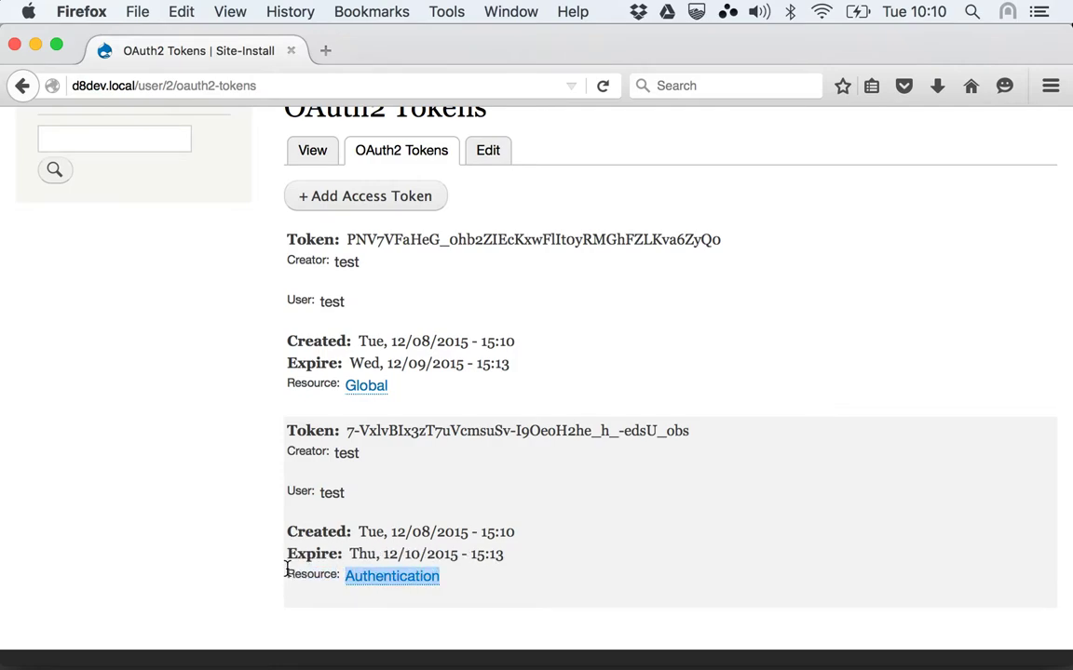
drag(345, 432, 691, 433)
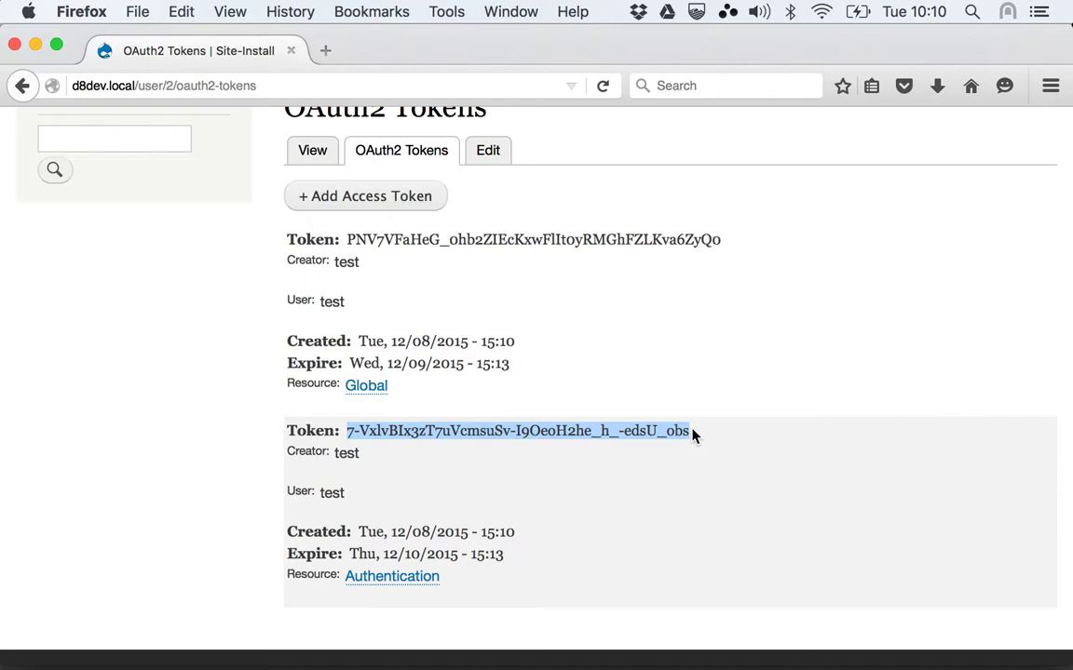
click(693, 435)
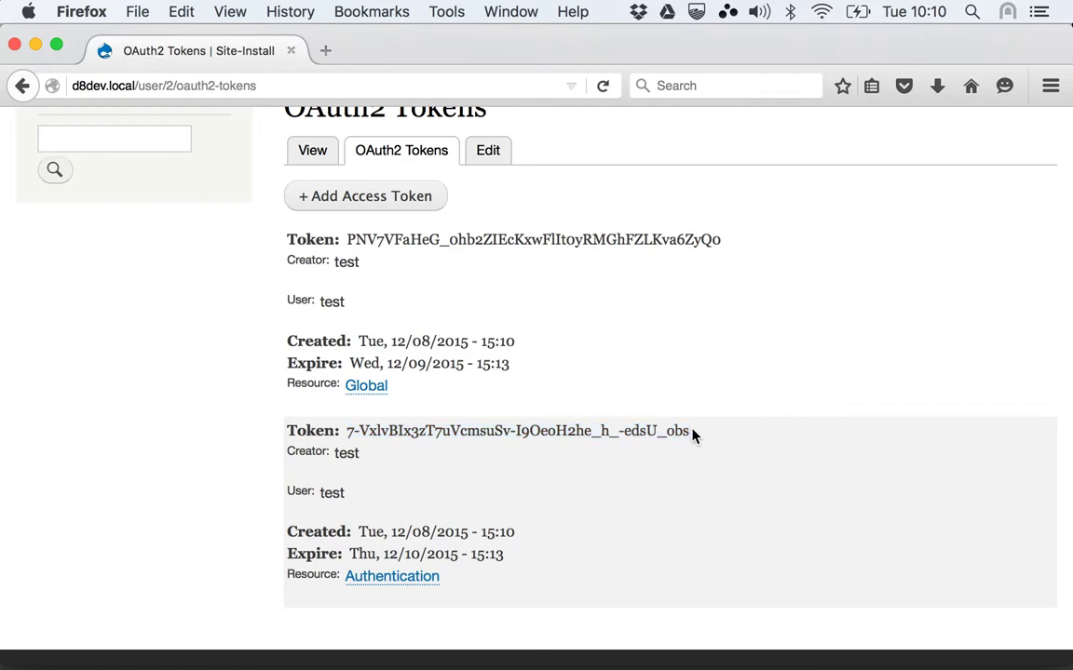
drag(349, 241, 708, 240)
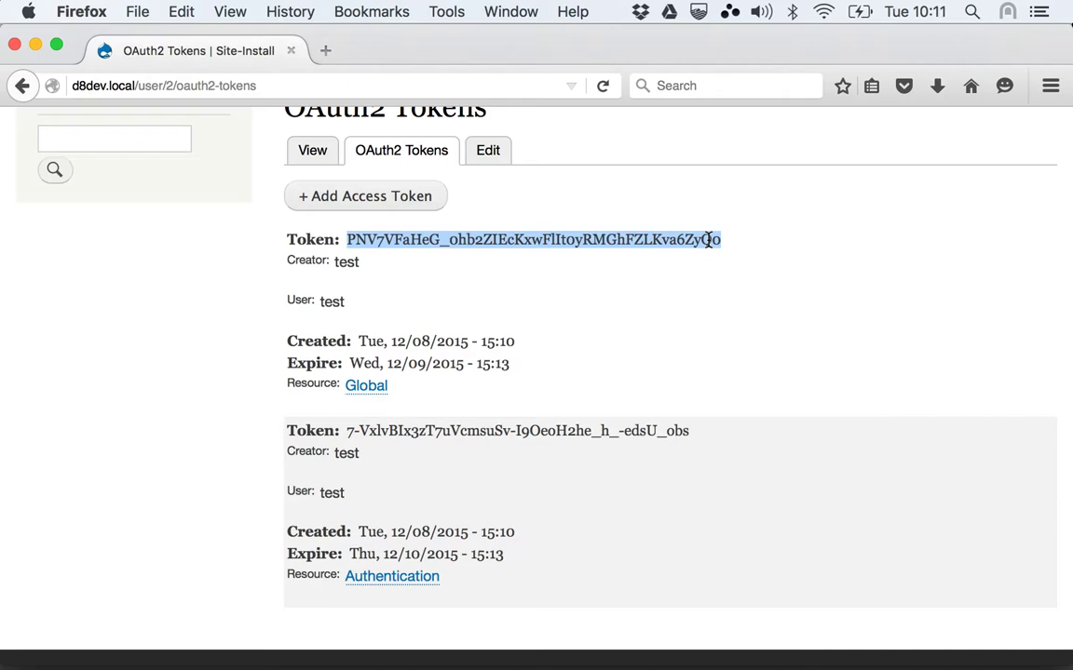
Switch to Chrome and check the RESTful Web Services permissions for authenticated users on the site's Permissions page
key(super+Tab)
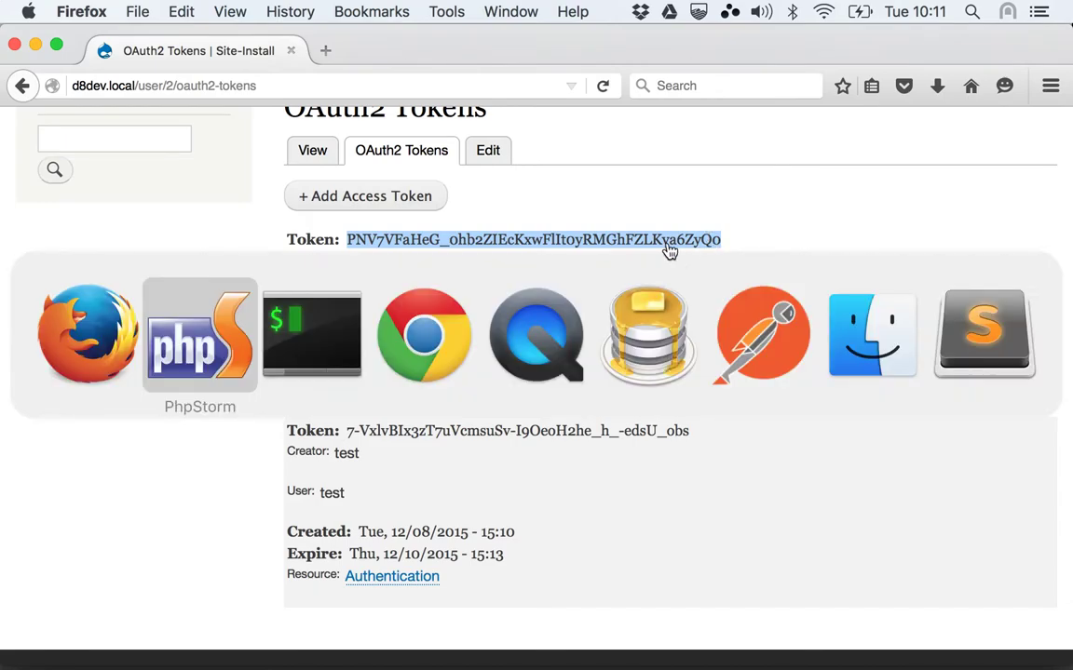
click(460, 351)
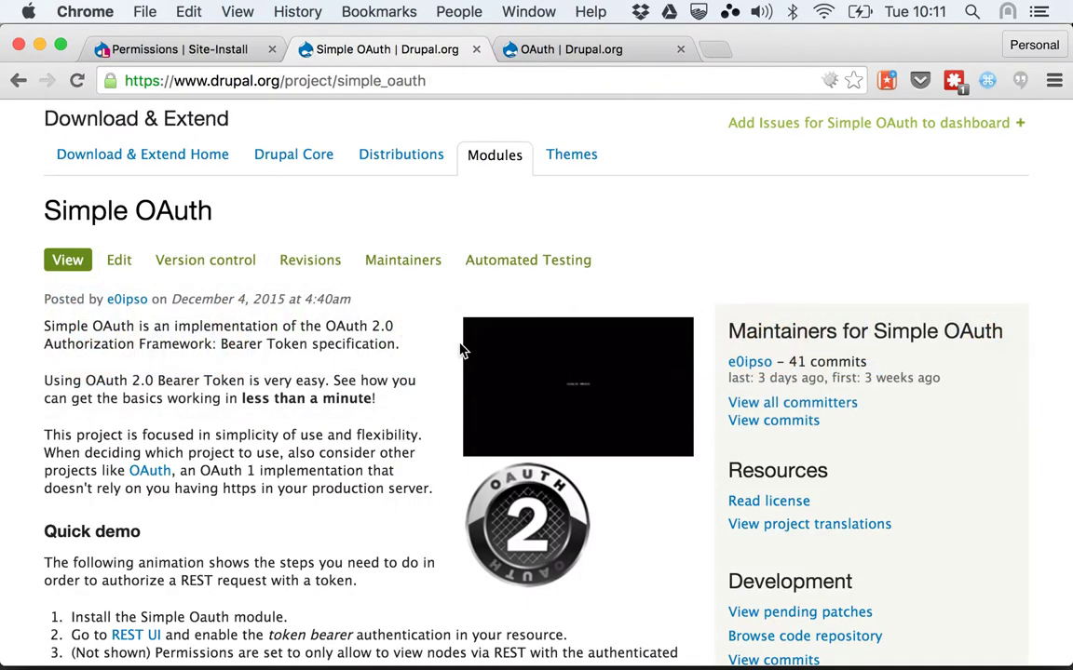
click(220, 42)
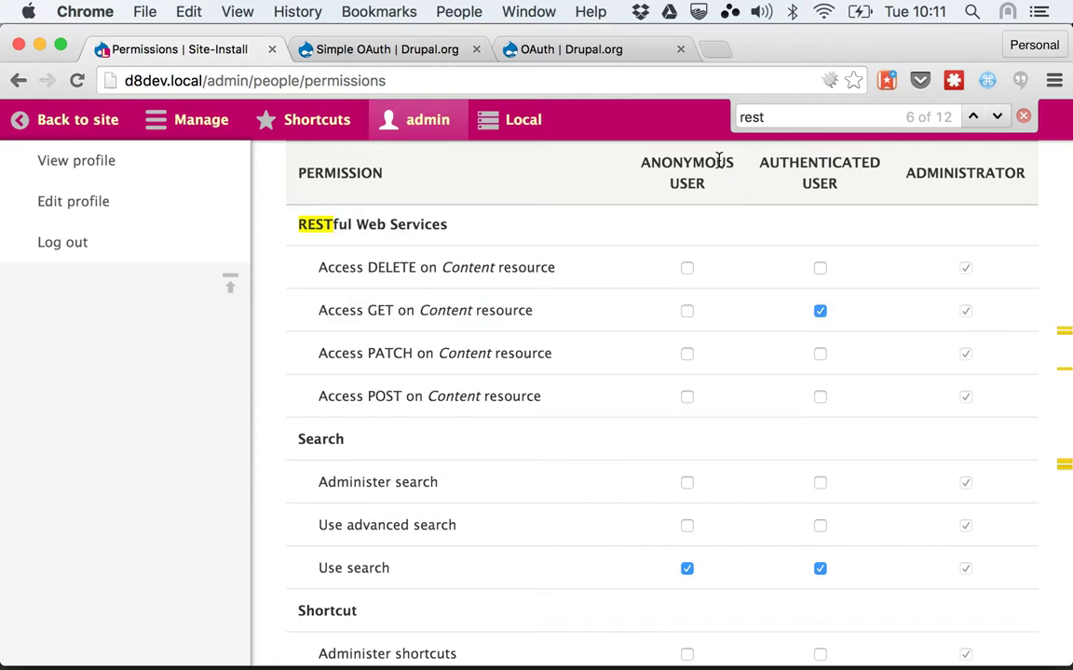
click(767, 167)
drag(766, 166, 841, 195)
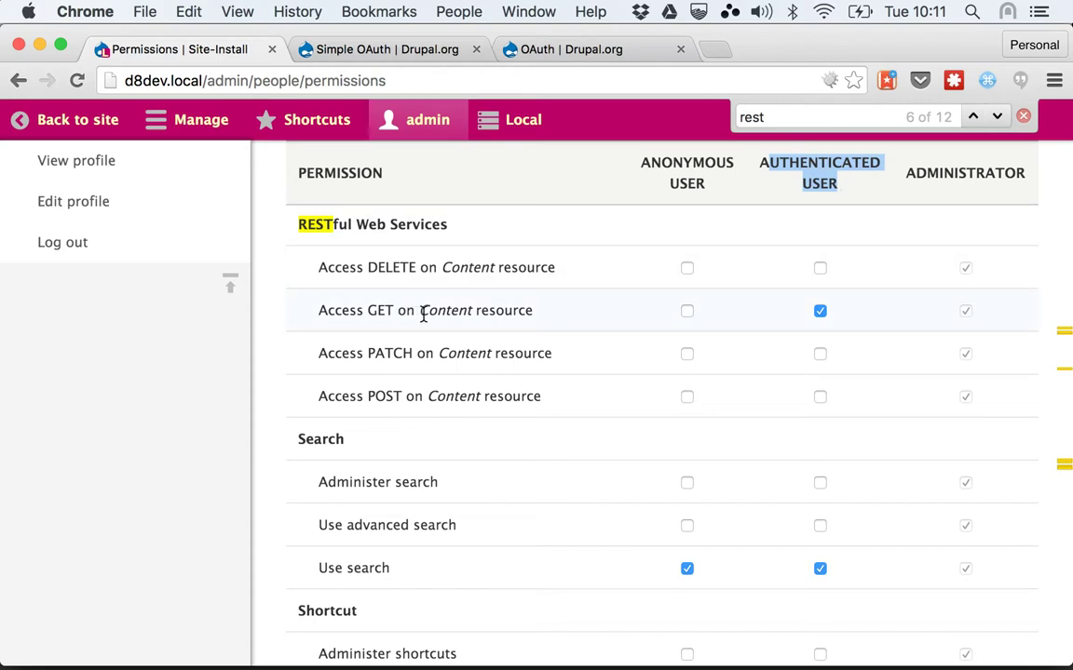
key(super+Tab)
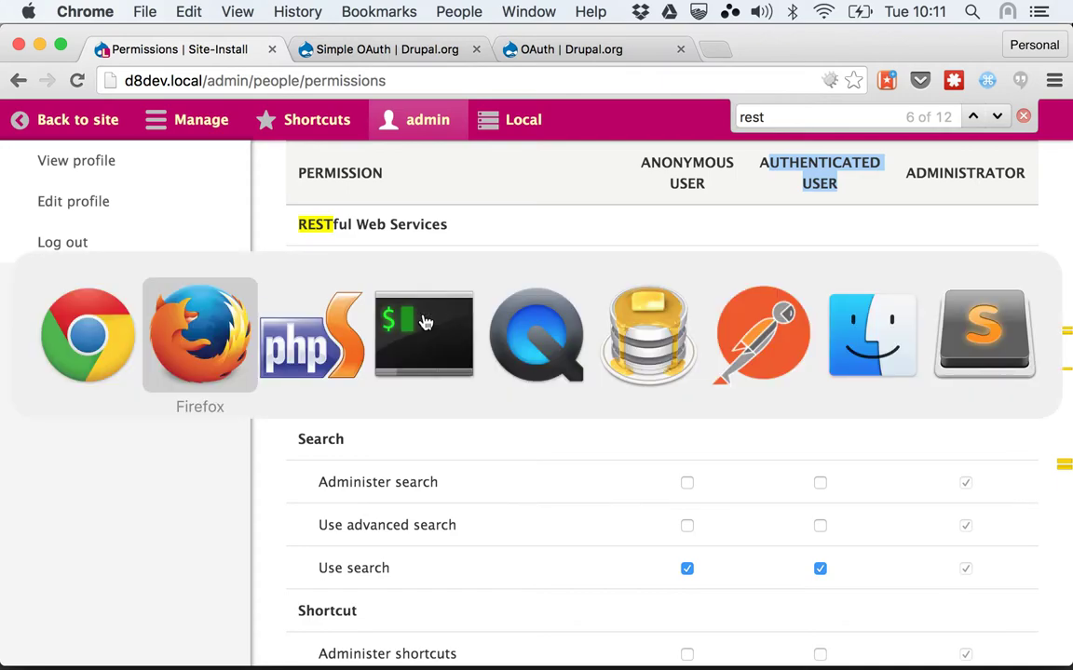
click(764, 335)
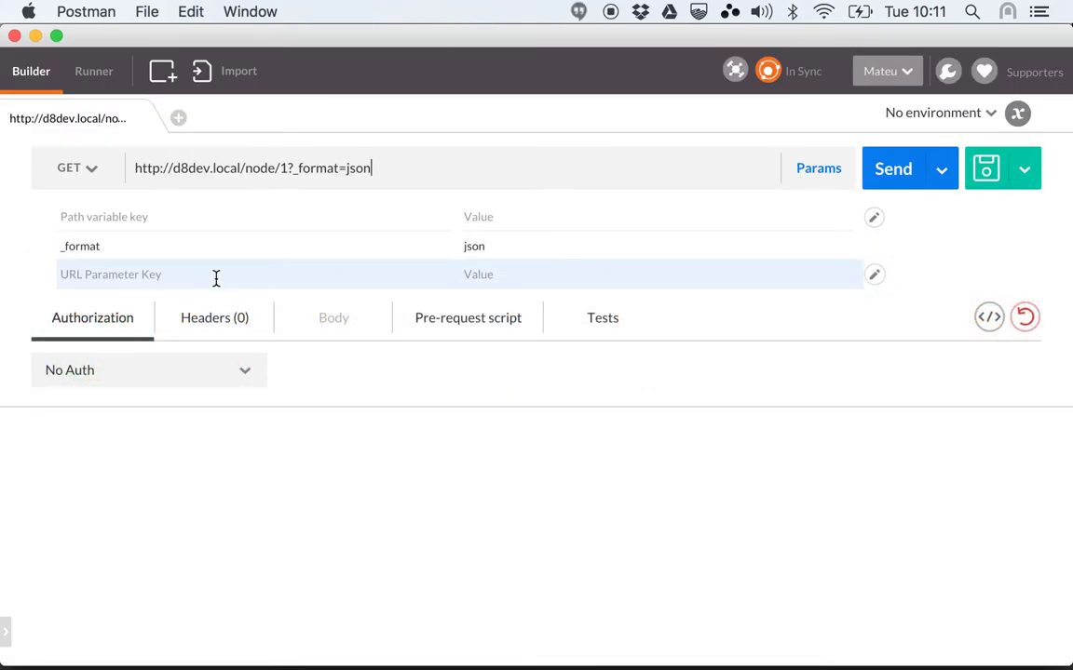
click(886, 186)
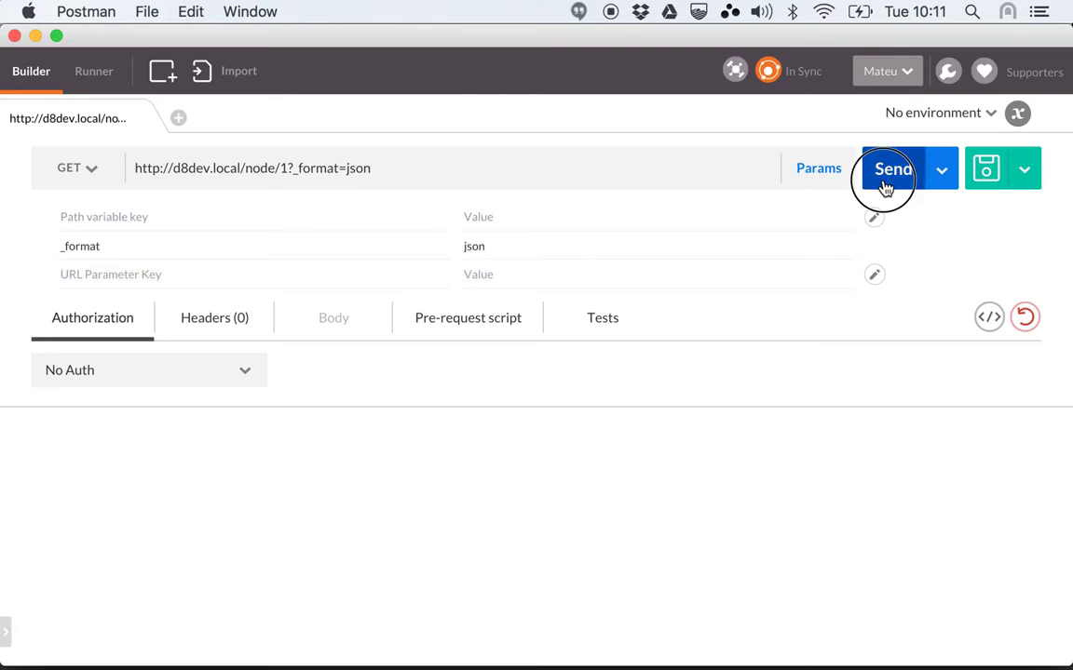
mouse_move(354, 441)
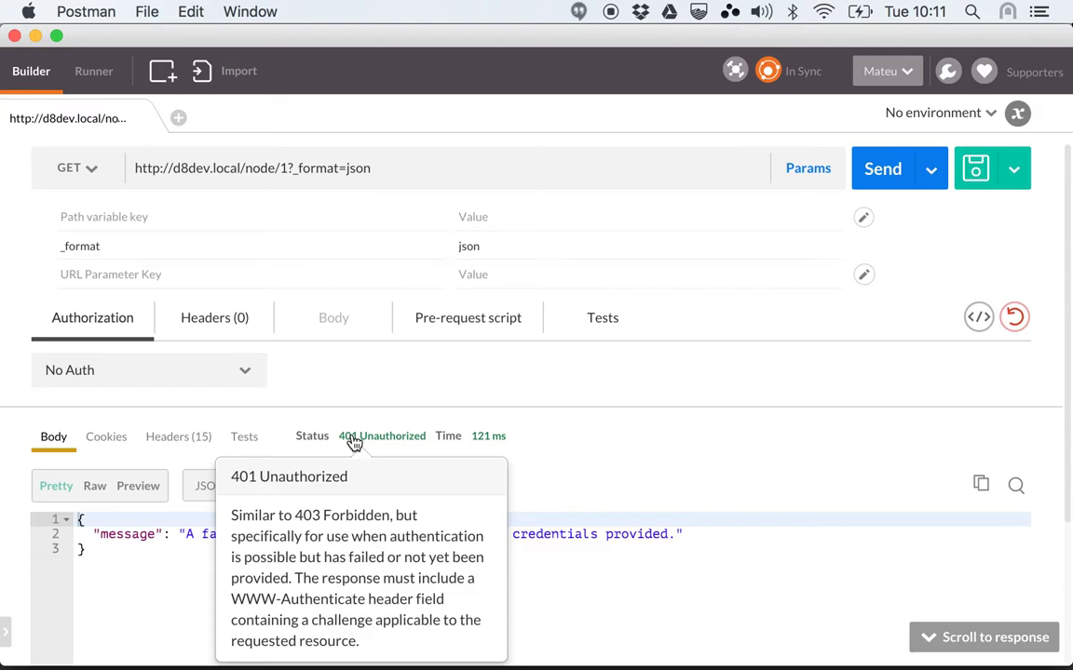
Switch to Chrome and open the site's REST resources configuration page under Web services
key(super+Tab)
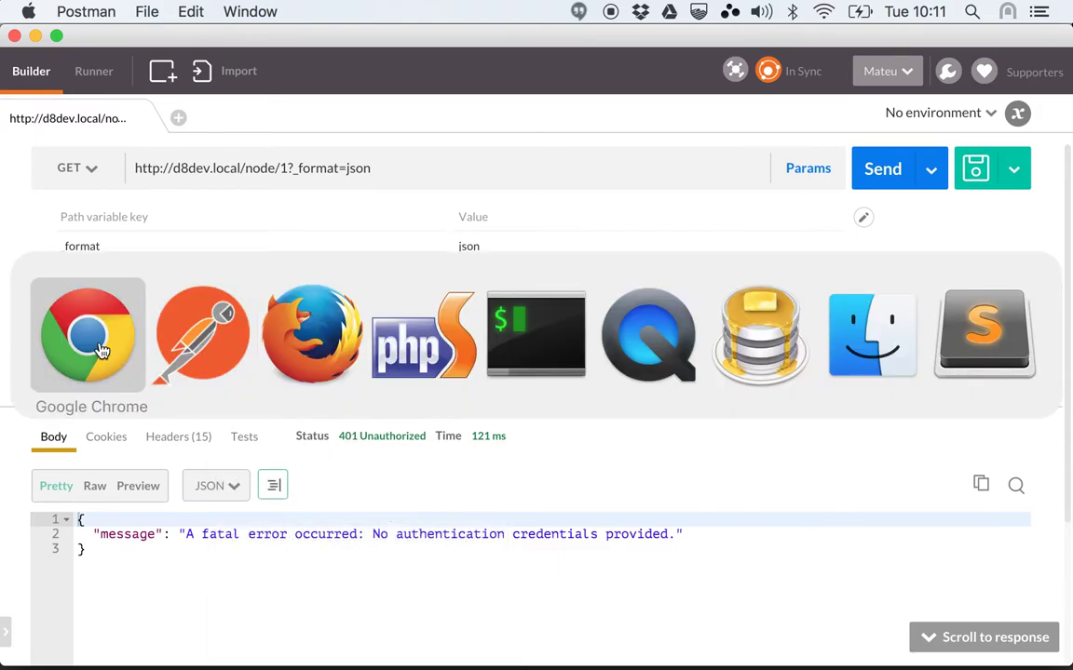
key(Escape)
key(super+Tab)
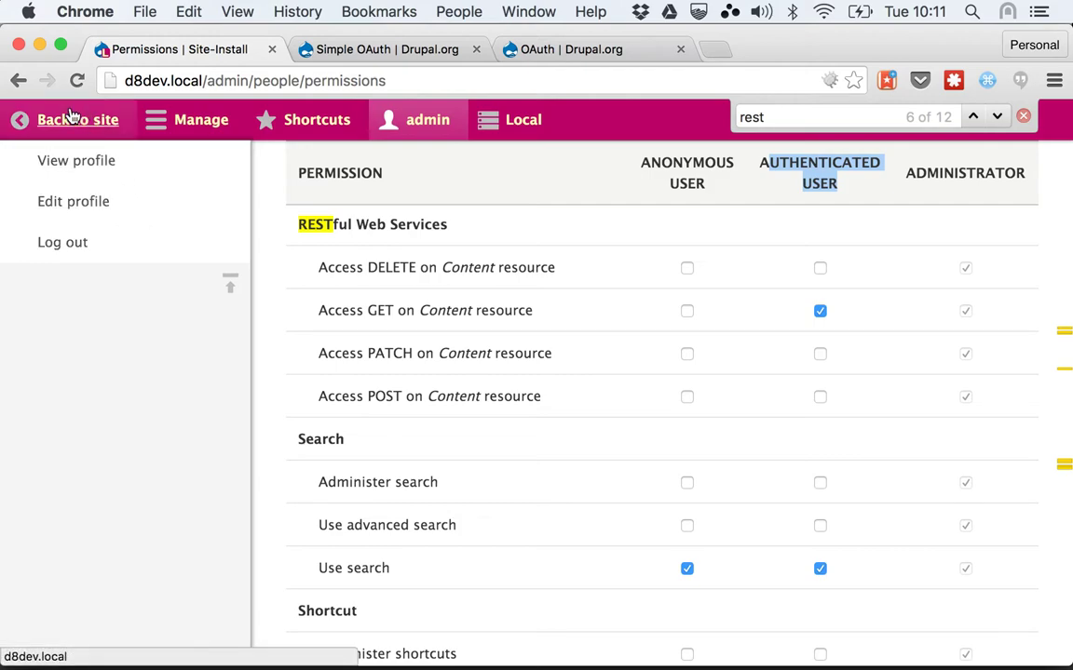
click(196, 136)
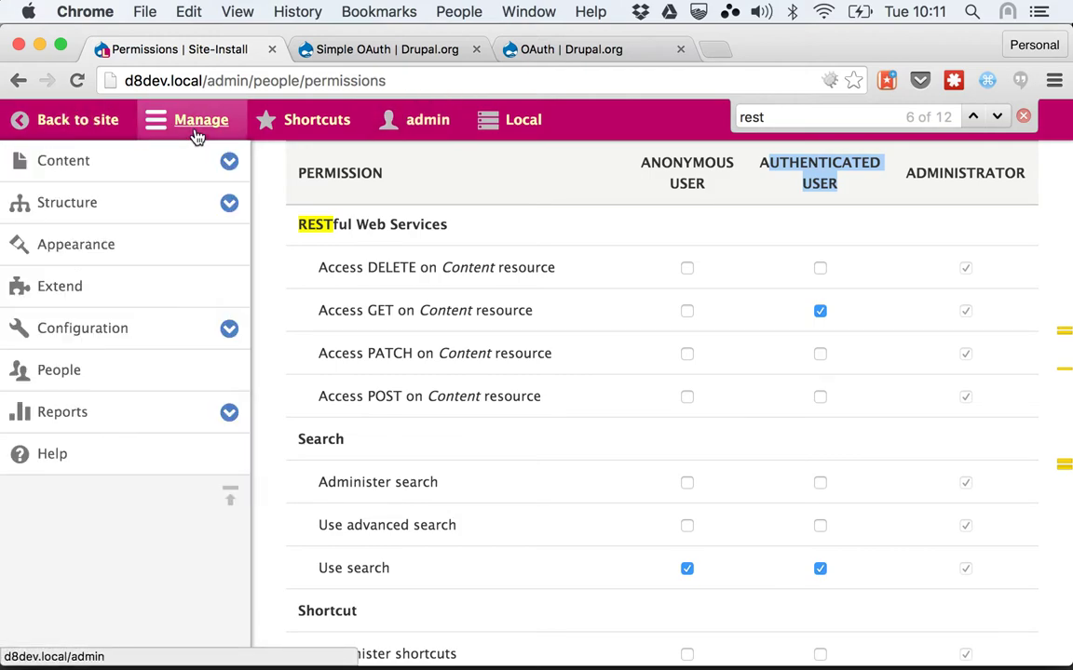
click(229, 328)
scroll(233, 332, down, 3)
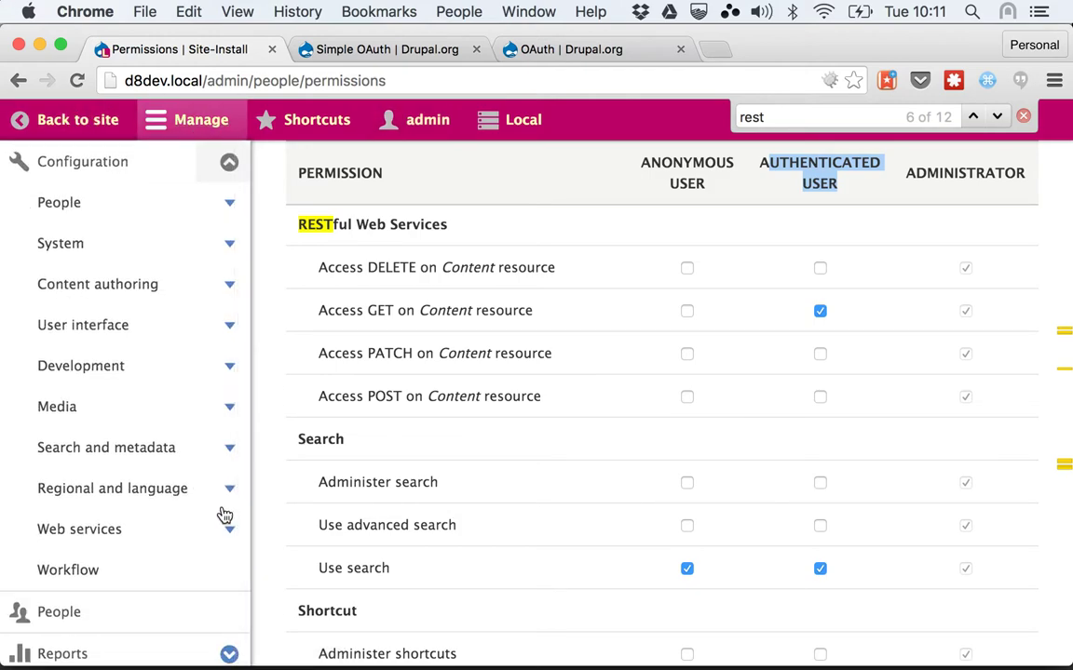
click(230, 530)
click(127, 569)
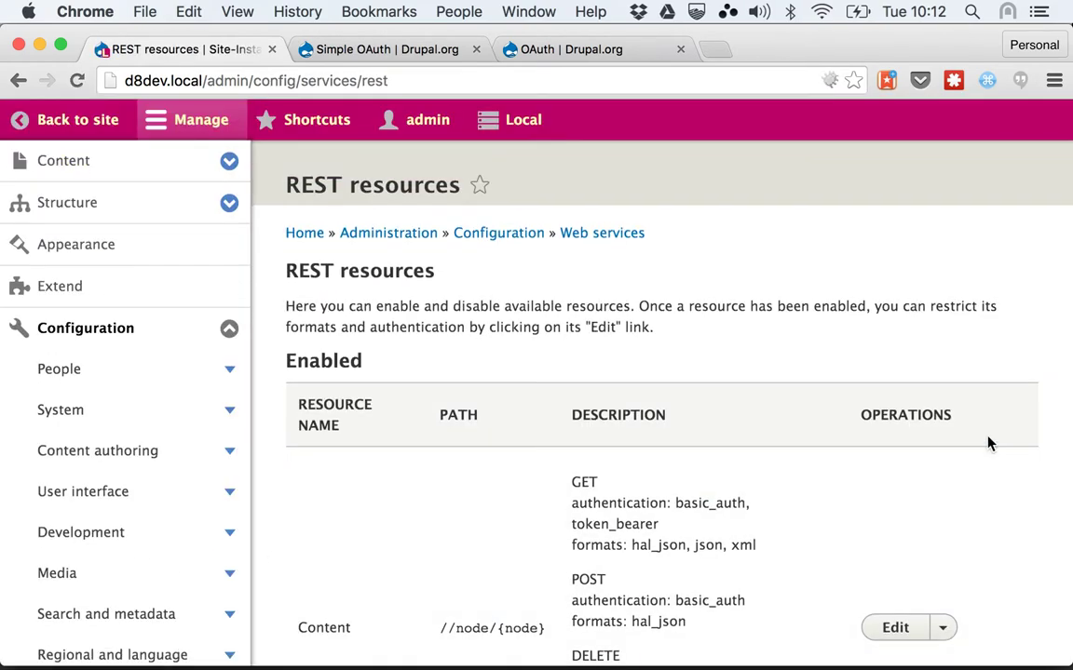
Review the Content resource's settings with token_bearer authentication for GET and save the resource configuration
scroll(937, 433, down, 5)
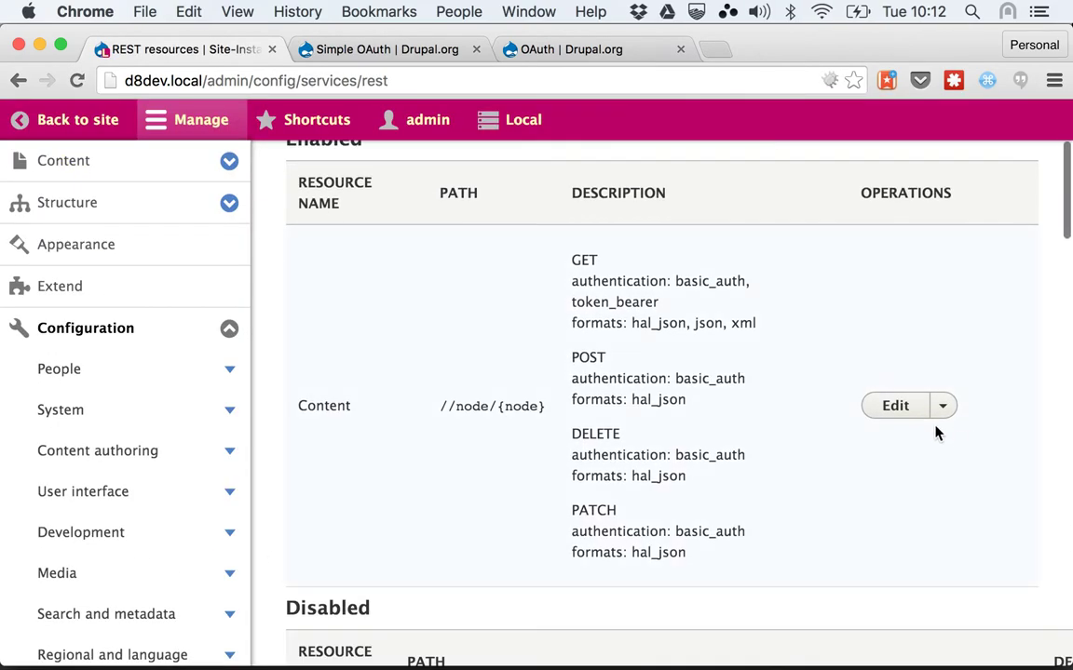
double_click(456, 402)
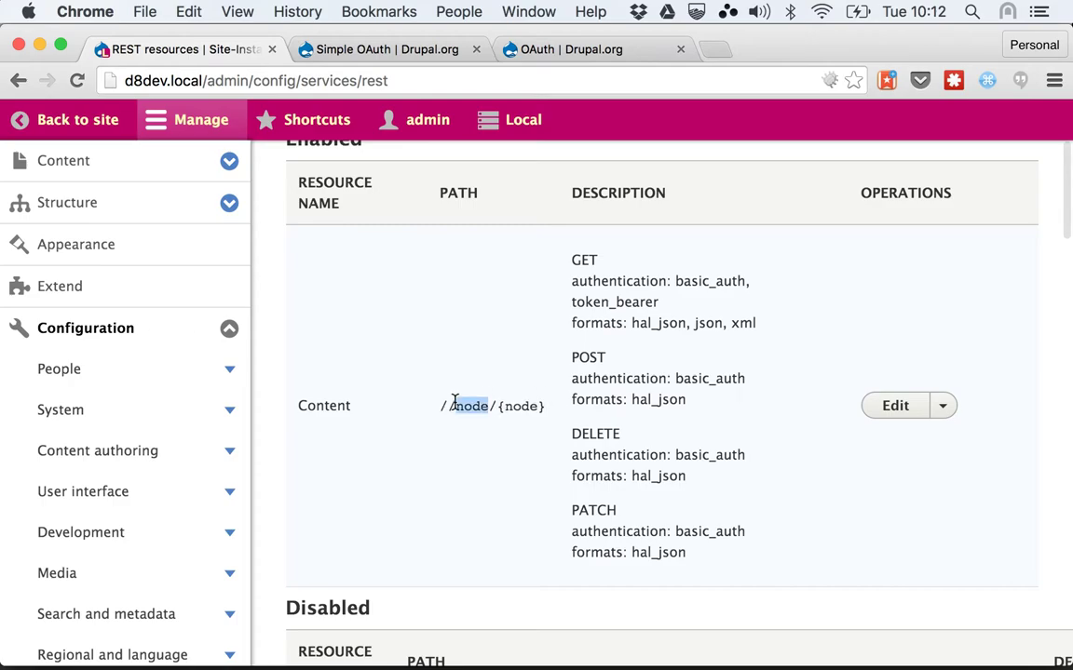
click(895, 409)
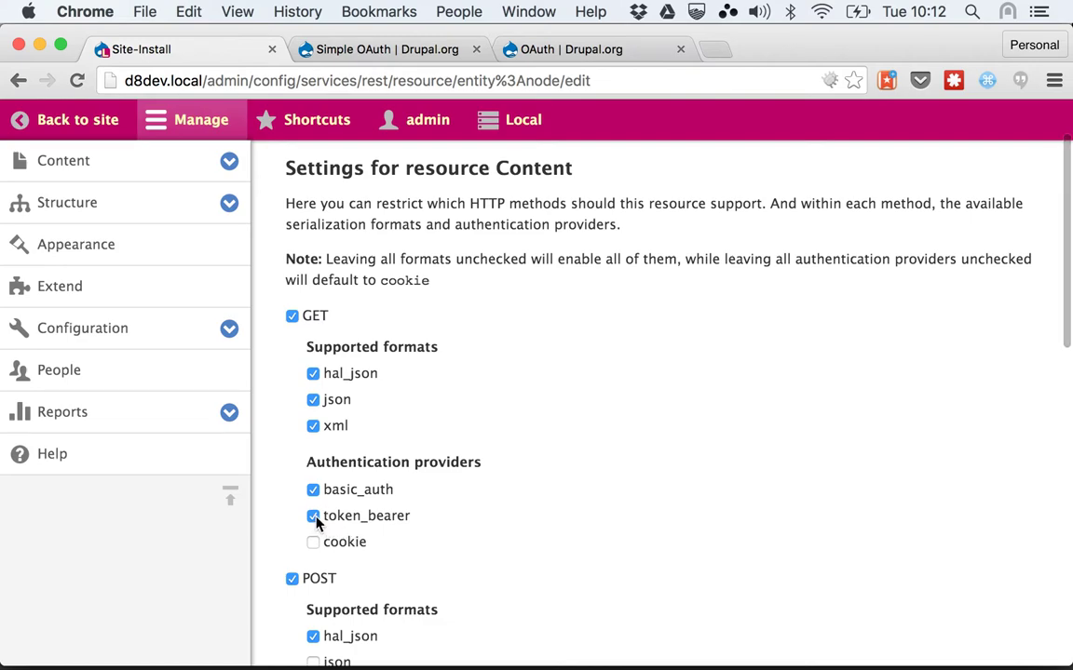
scroll(317, 523, down, 15)
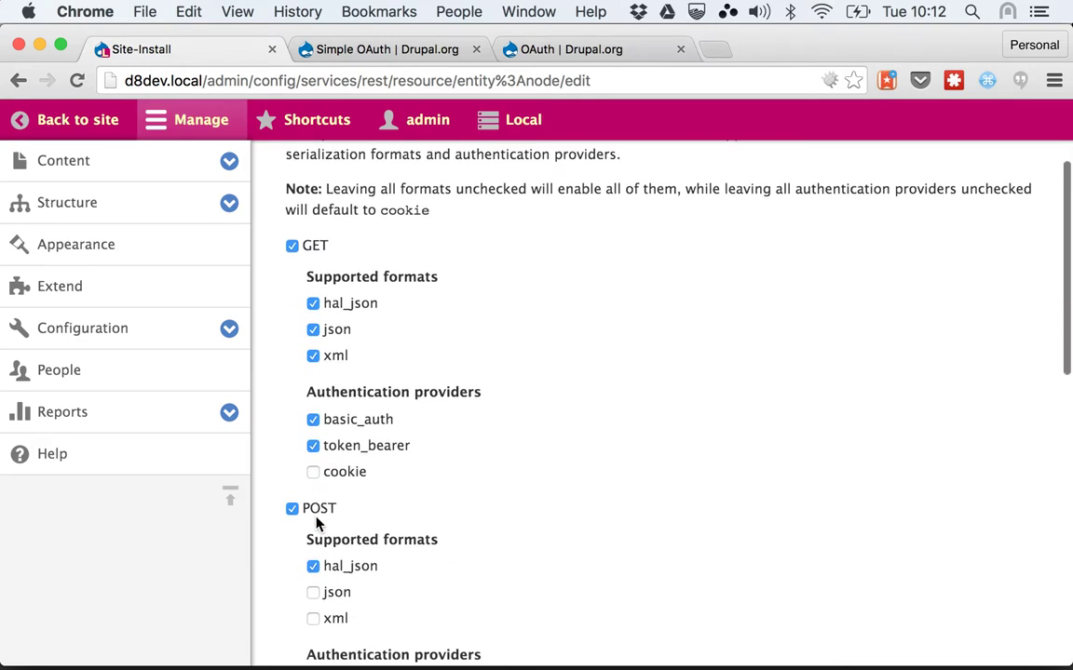
click(350, 552)
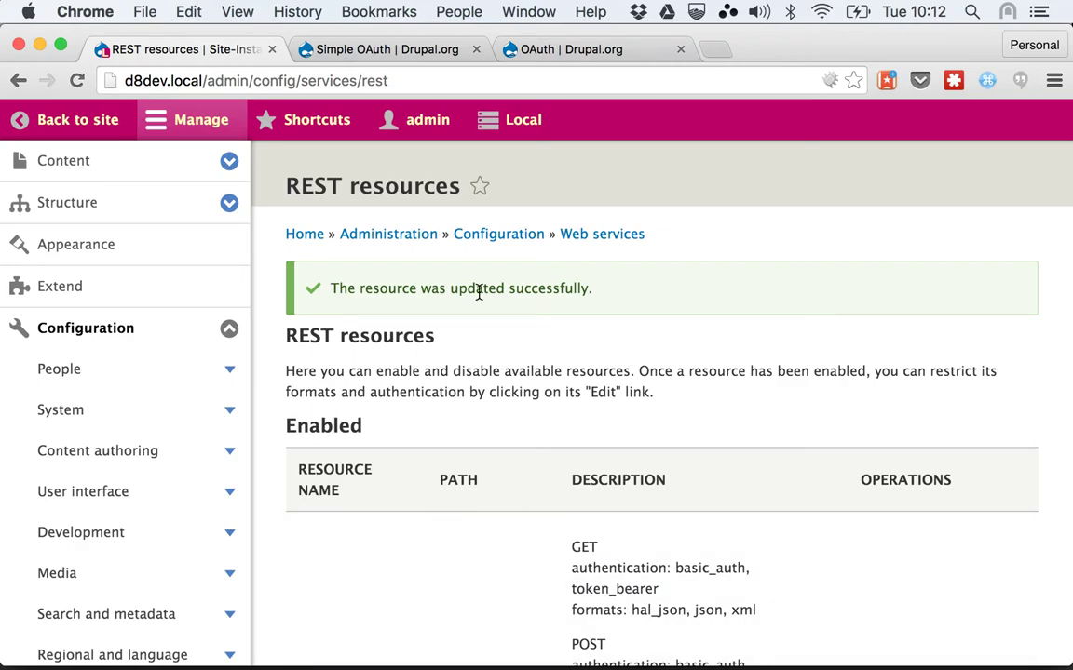
Examine the Simple OAuth project page's Quick demo instructions, highlighting the Authorization and Bearer parts of the request header
click(382, 58)
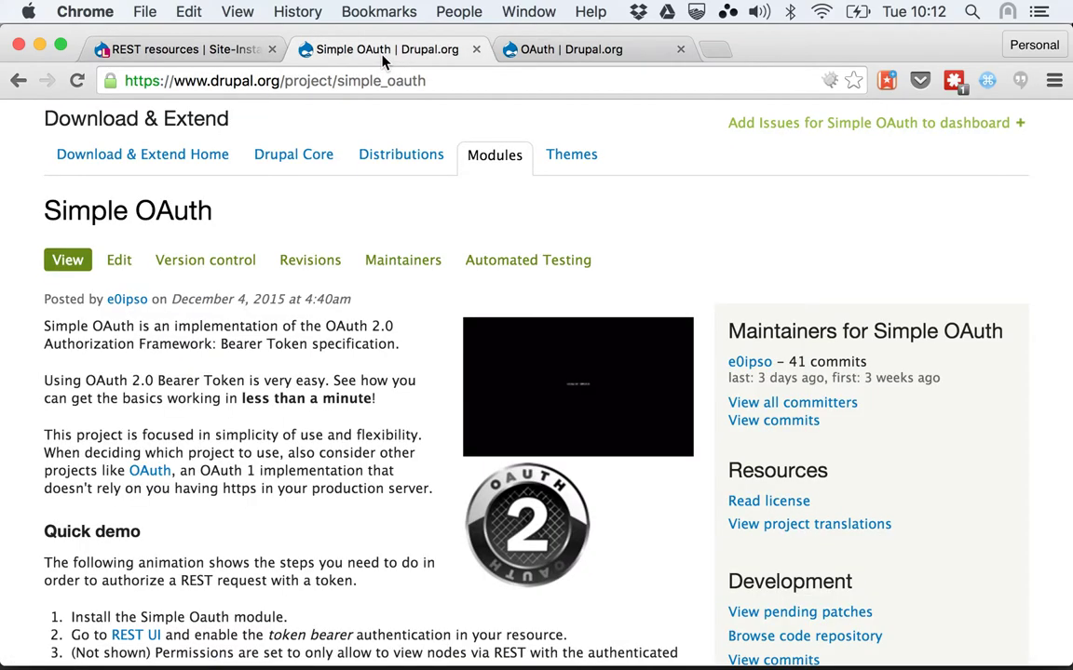
scroll(340, 383, down, 2)
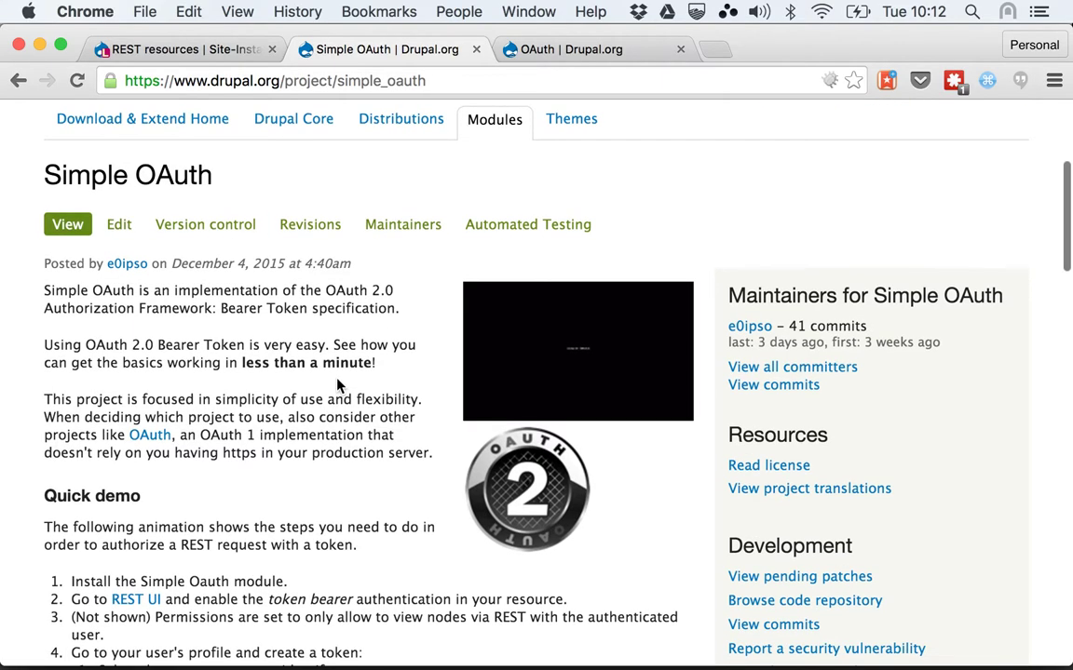
scroll(337, 383, down, 4)
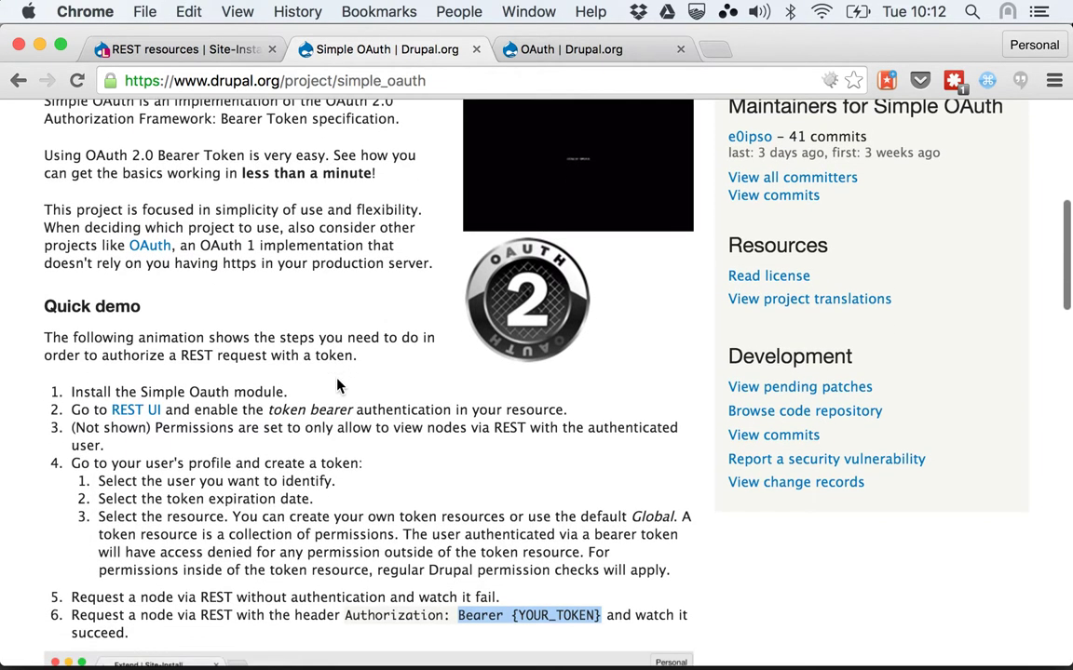
click(68, 620)
drag(68, 620, 140, 642)
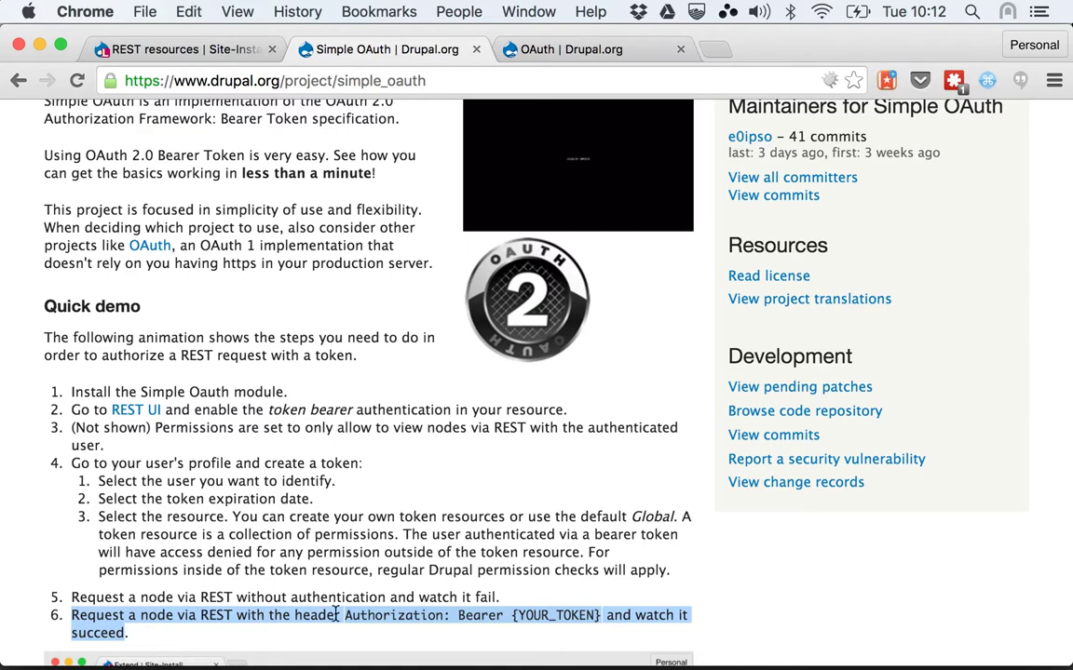
double_click(371, 614)
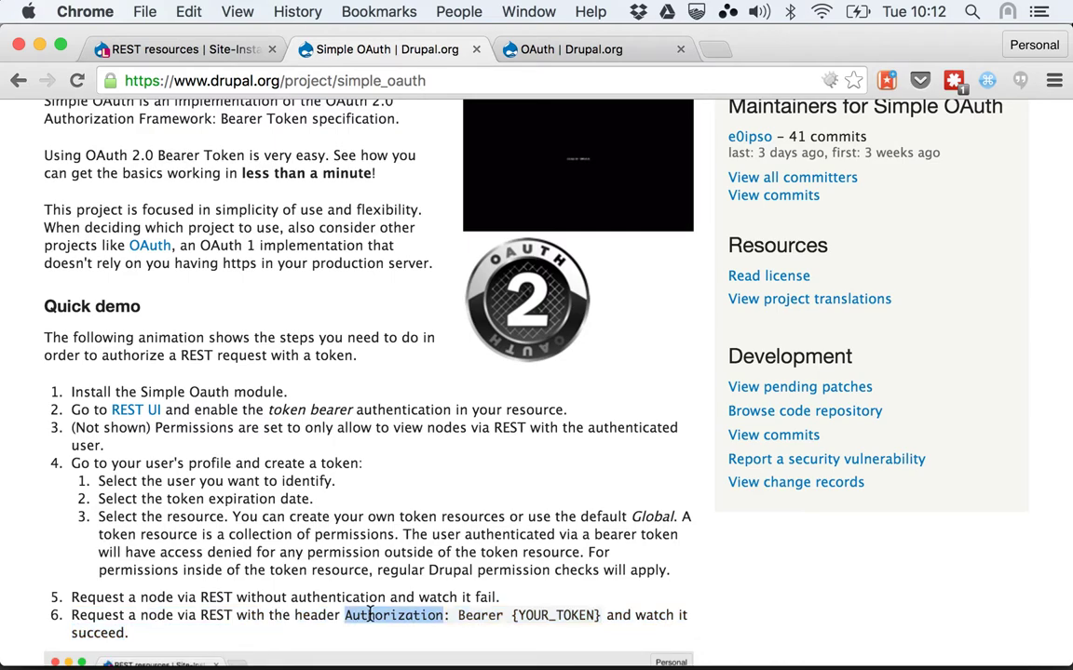
drag(459, 615, 508, 610)
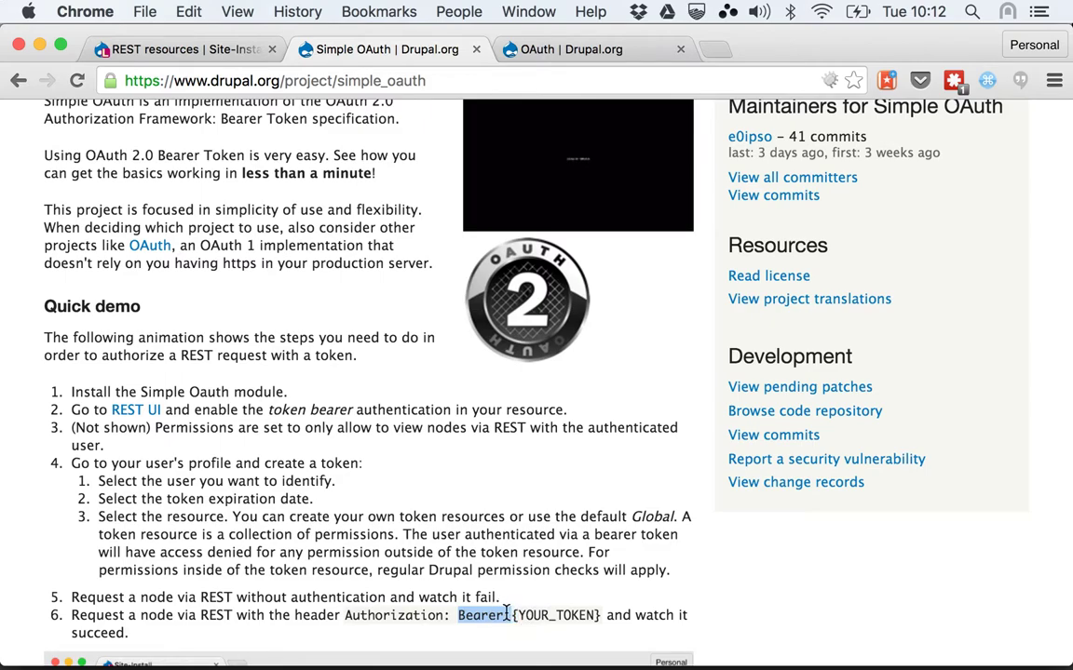
Switch to Postman and add an Authorization header to the GET request
key(super+Tab)
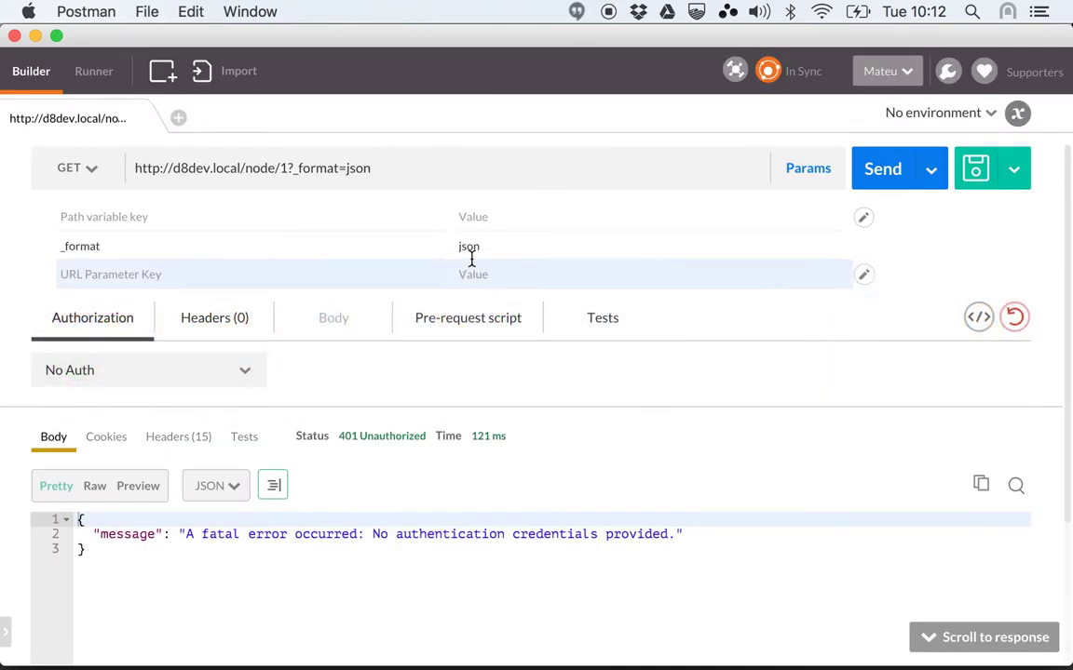
click(274, 221)
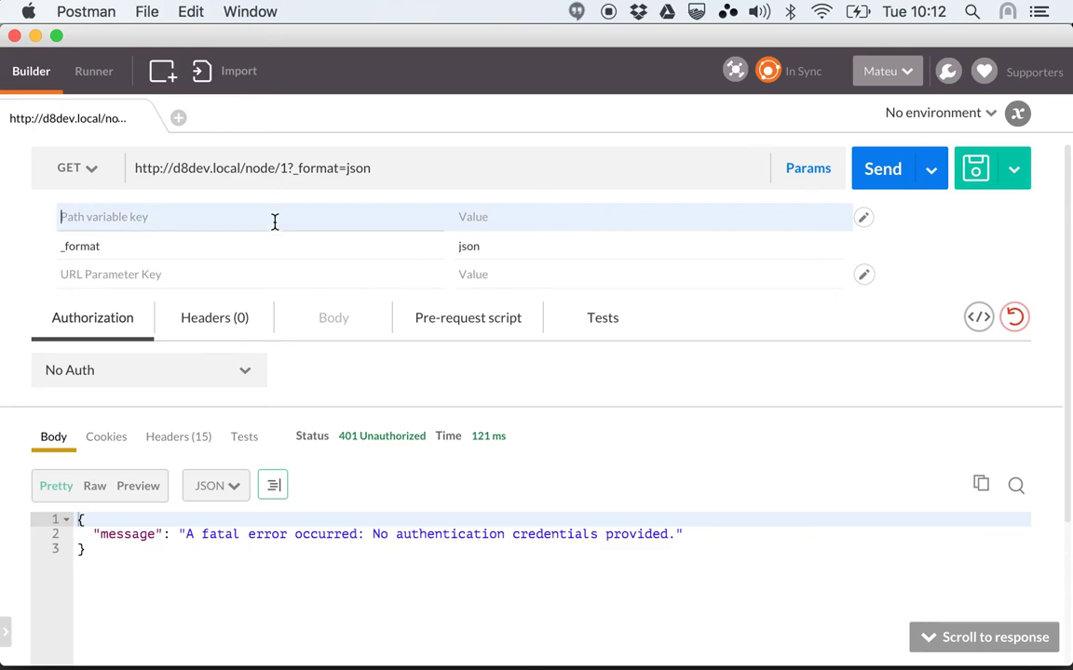
click(221, 331)
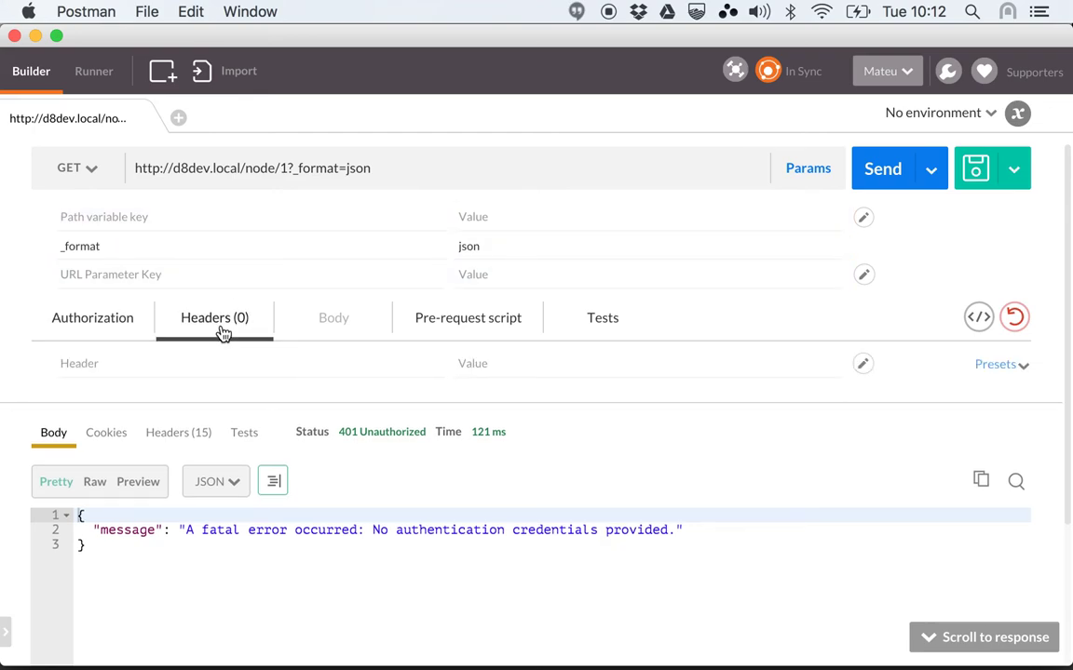
click(134, 364)
text(A)
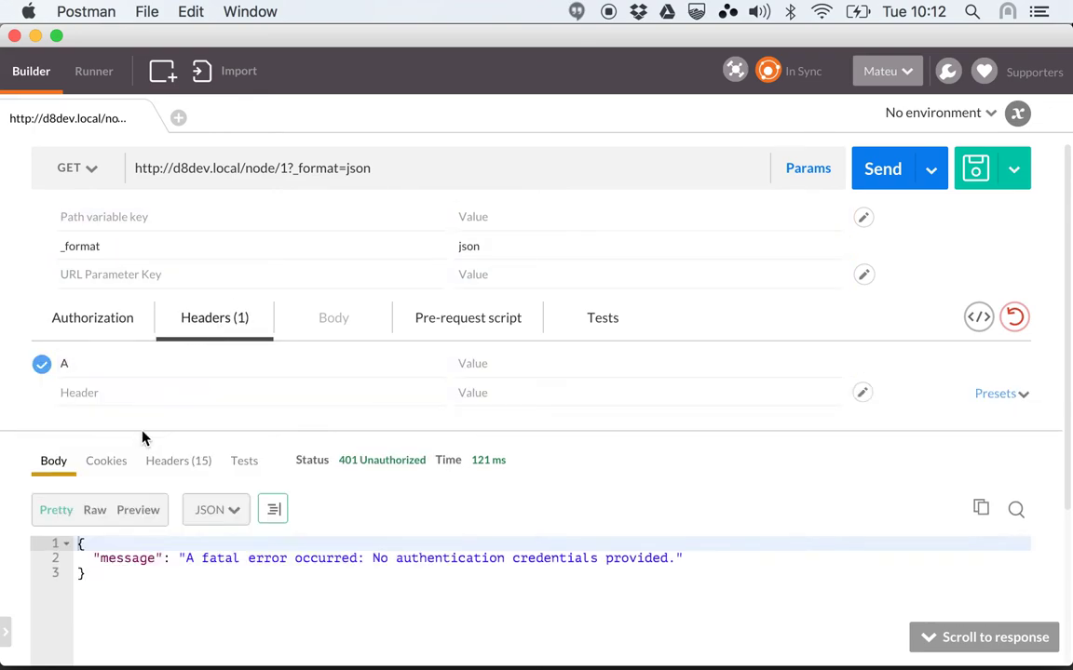
click(110, 365)
text(u)
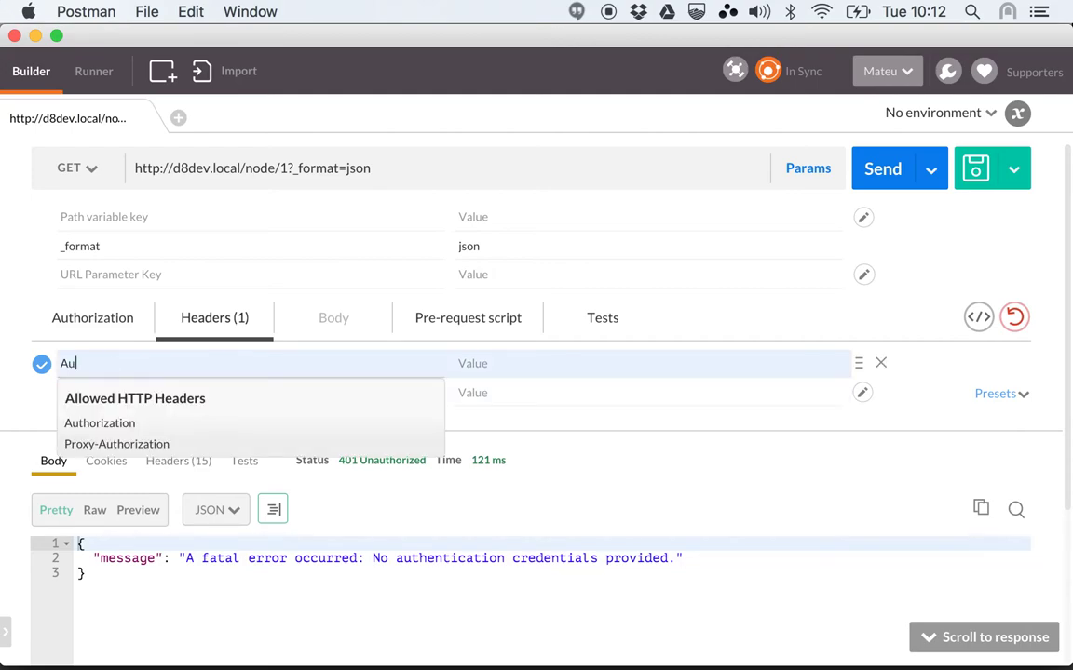
key(Down)
key(Return)
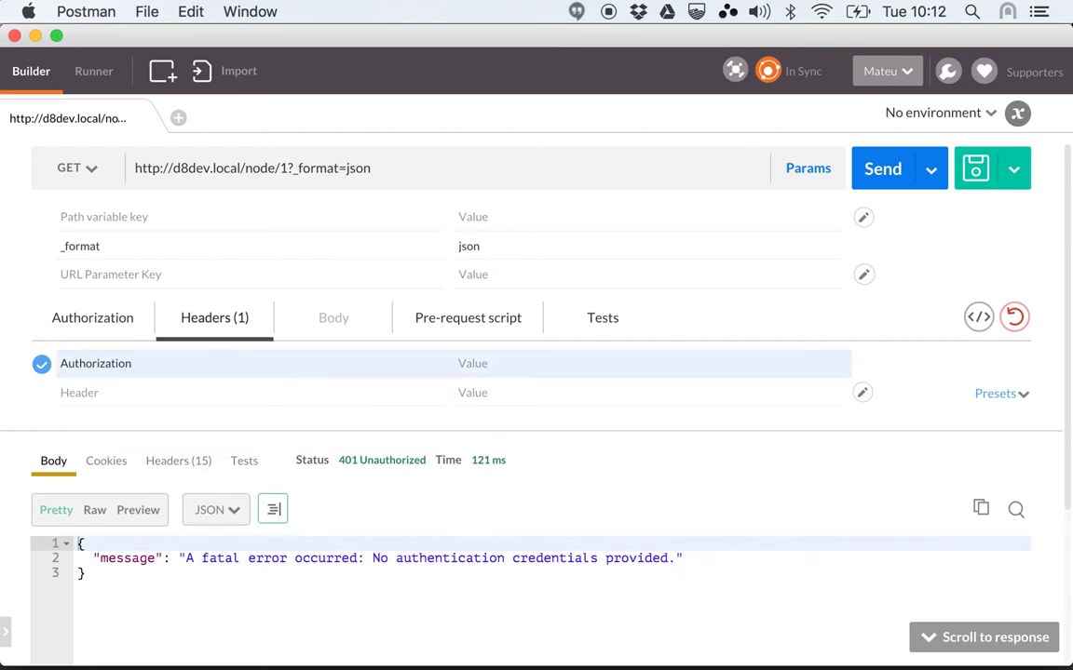
Set the Authorization header's value to Bearer followed by the pasted access token
click(522, 364)
text(B)
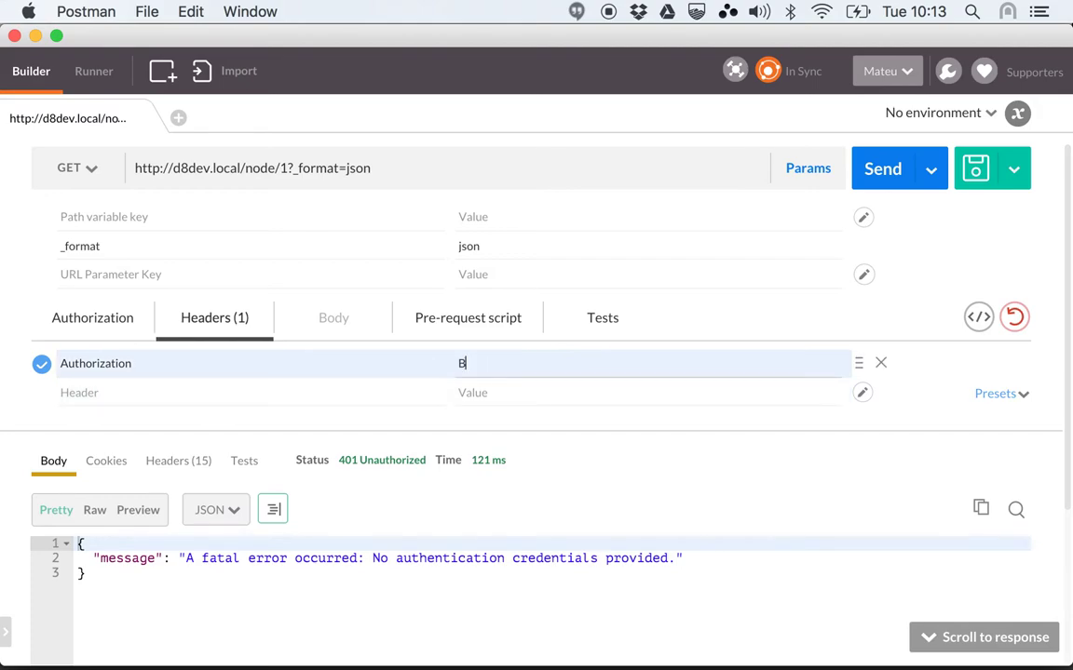
text(earer)
key(super+Tab)
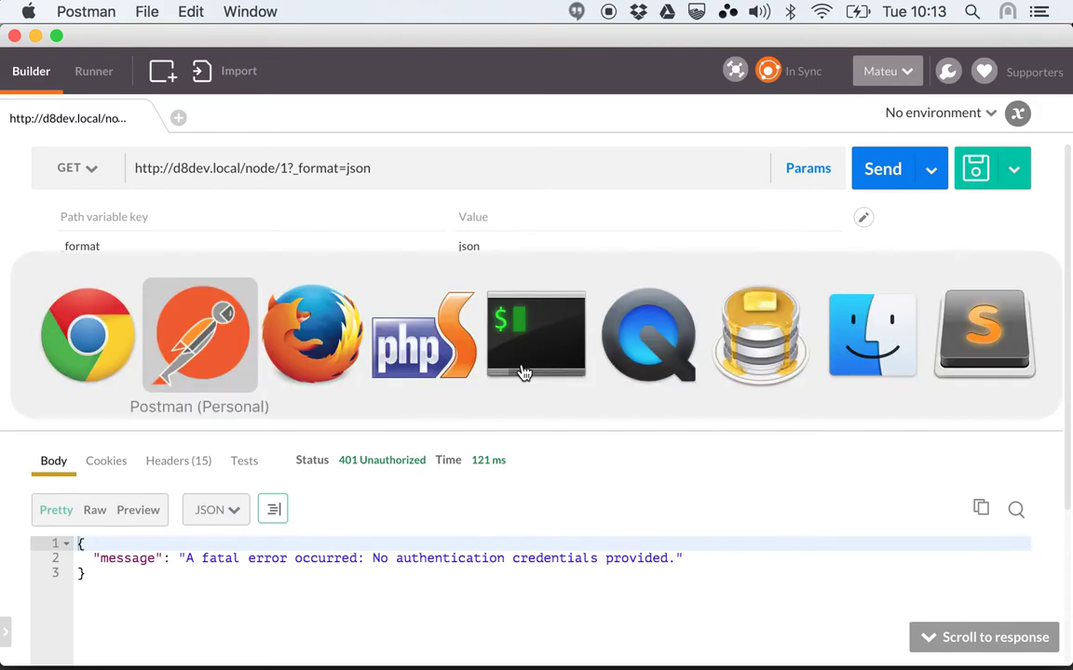
key(super+Tab)
key(super+Tab)
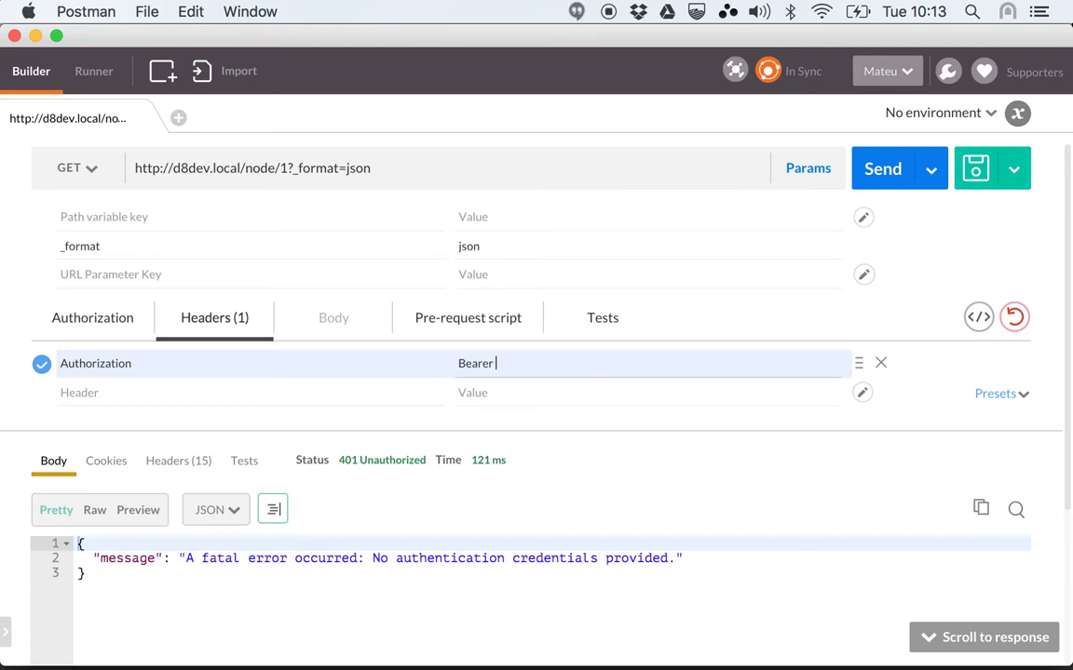
key(super+v)
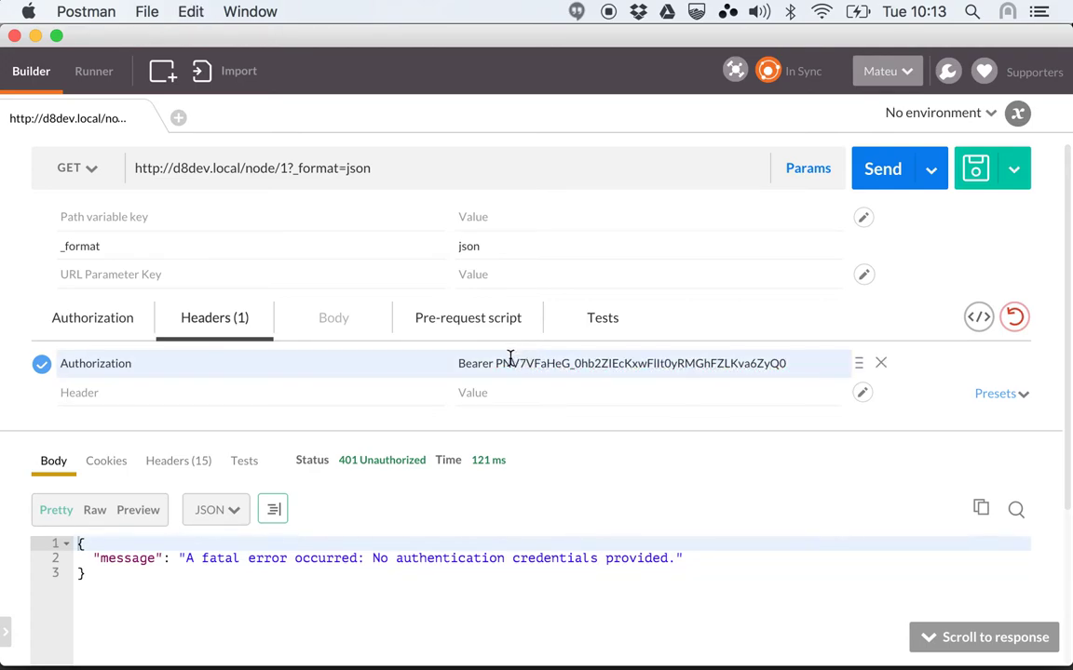
key(super+Left)
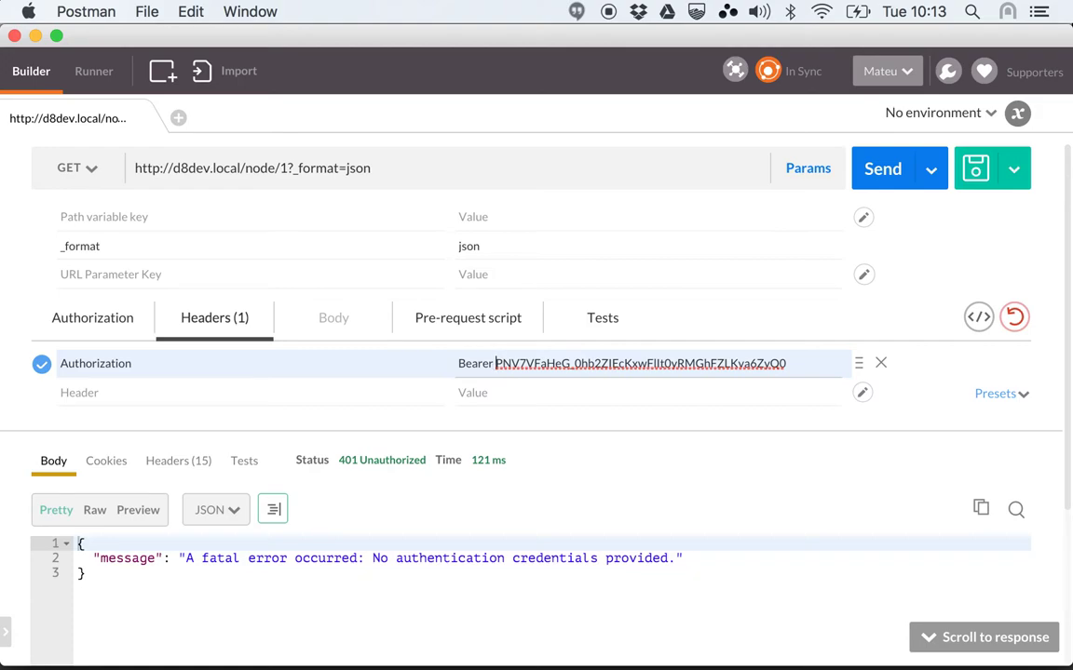
key(super+Right)
text(")
key(super+Left)
text(")
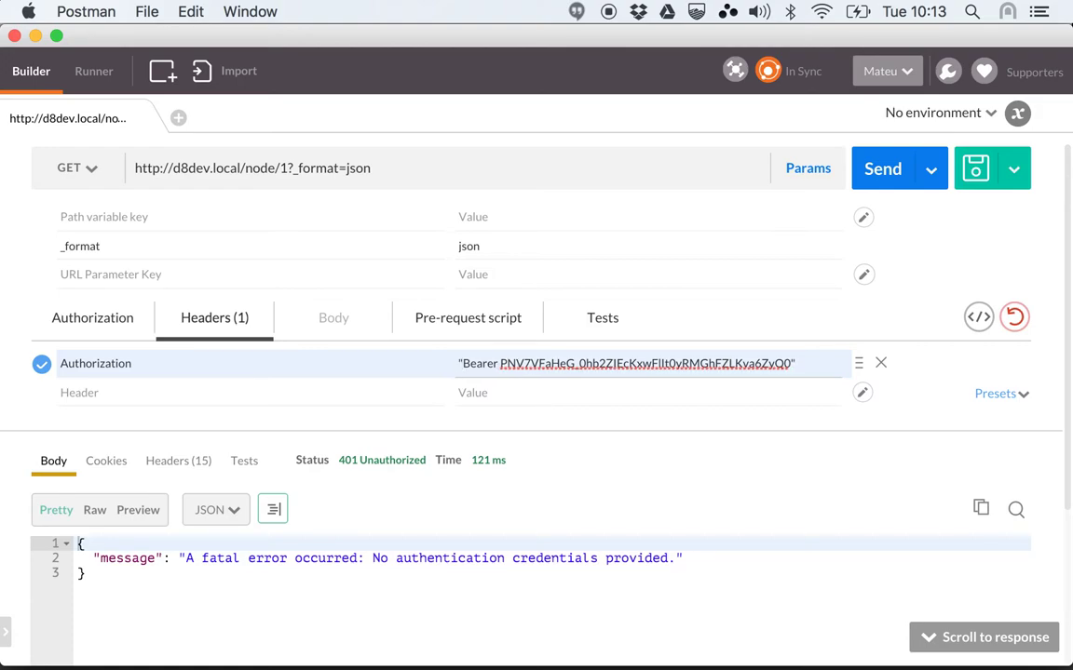
key(BackSpace)
key(super+Right)
key(BackSpace)
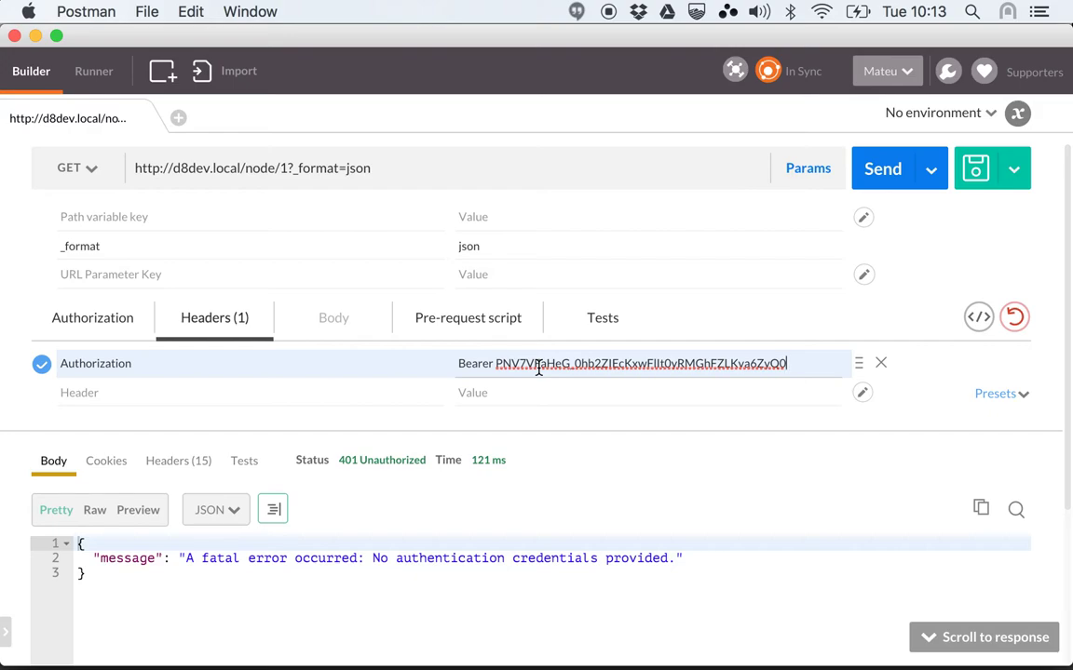
Highlight the Authorization header's name and its token value among the request headers
drag(496, 364, 785, 361)
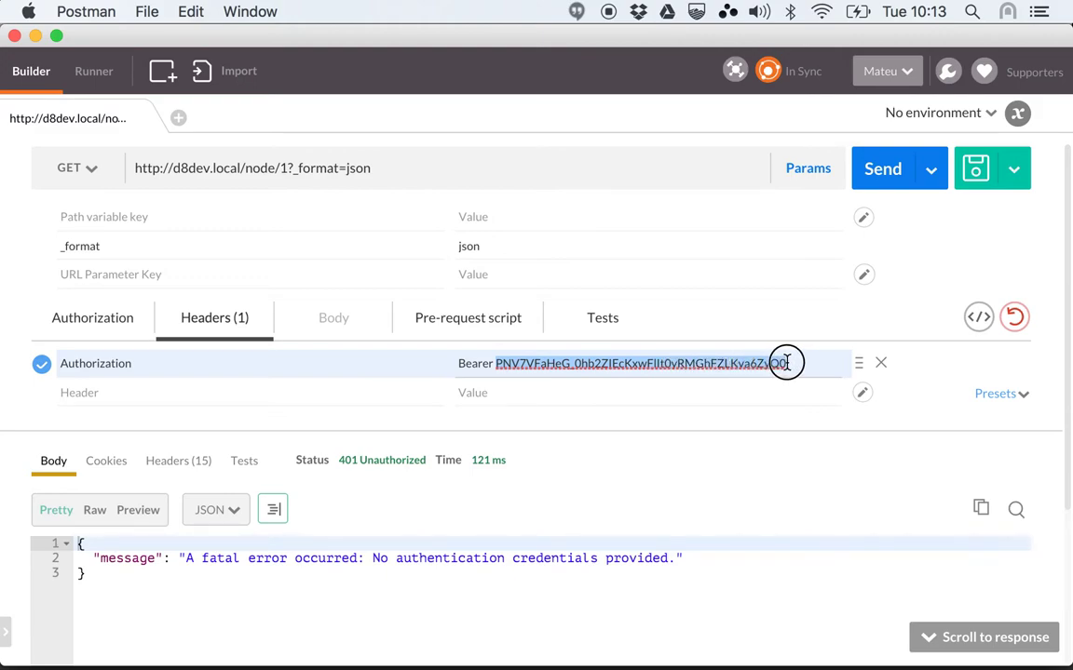
drag(148, 361, 54, 373)
drag(495, 363, 813, 369)
click(503, 364)
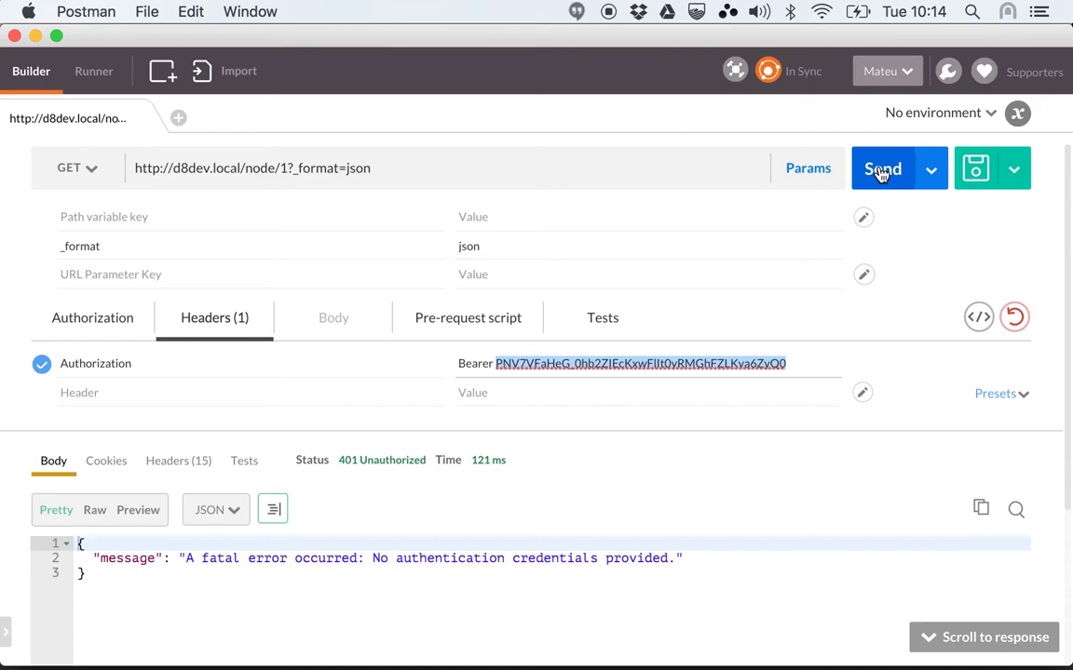
key(cmd+Tab)
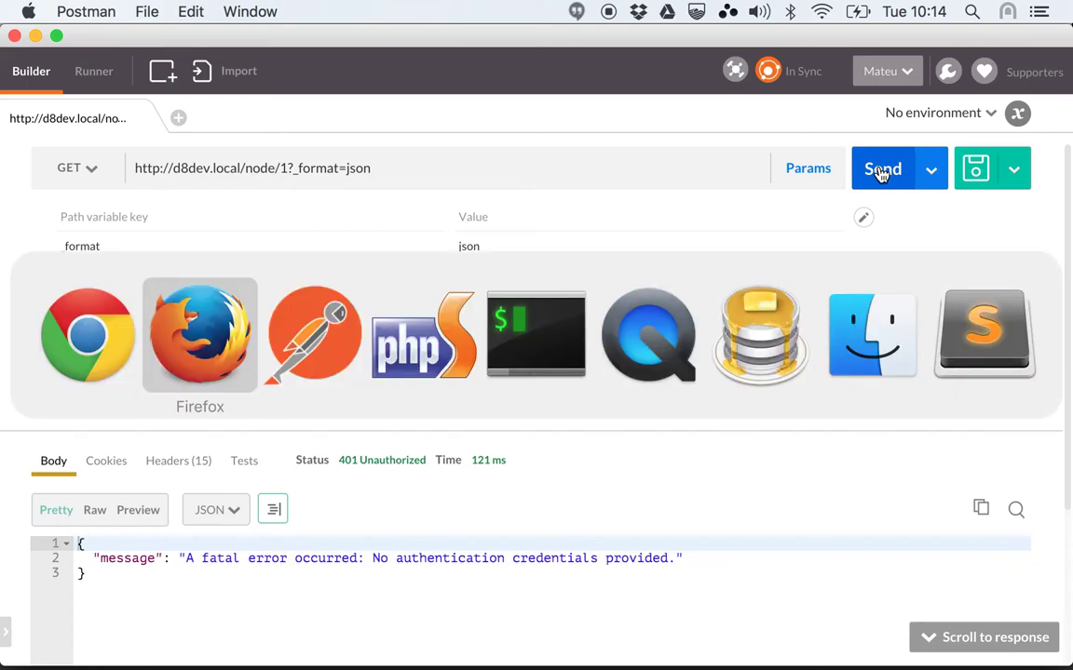
key(Escape)
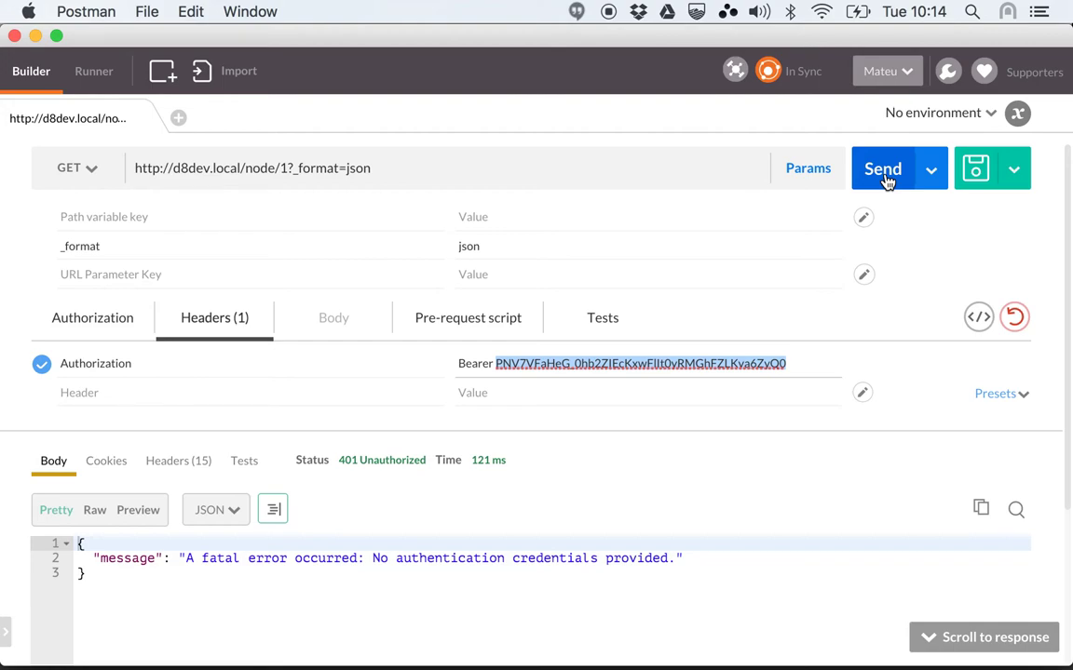
Send the GET request for node 1 with the Authorization header and inspect the response status
click(884, 177)
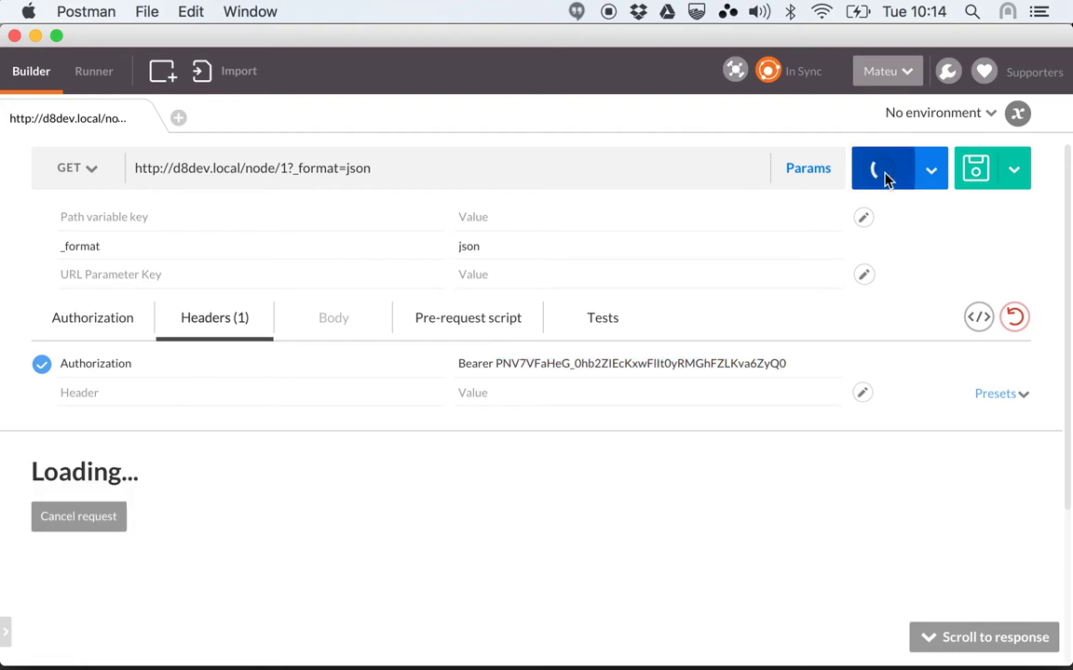
mouse_move(363, 471)
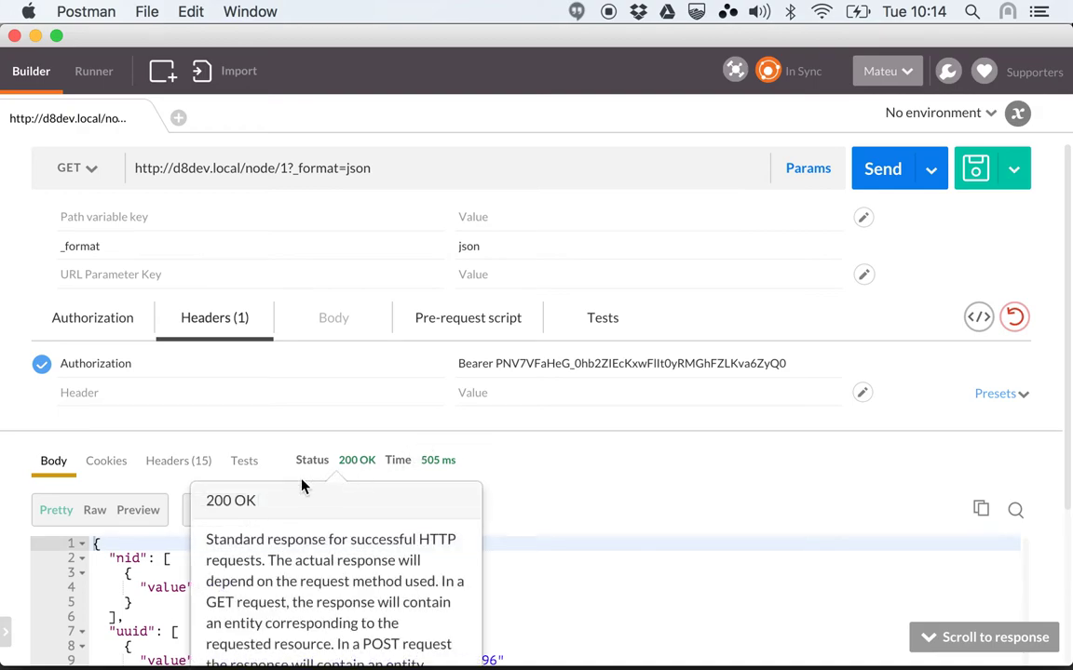
Review the JSON response body returned for node 1, down to its body and comment fields
scroll(147, 555, down, 8)
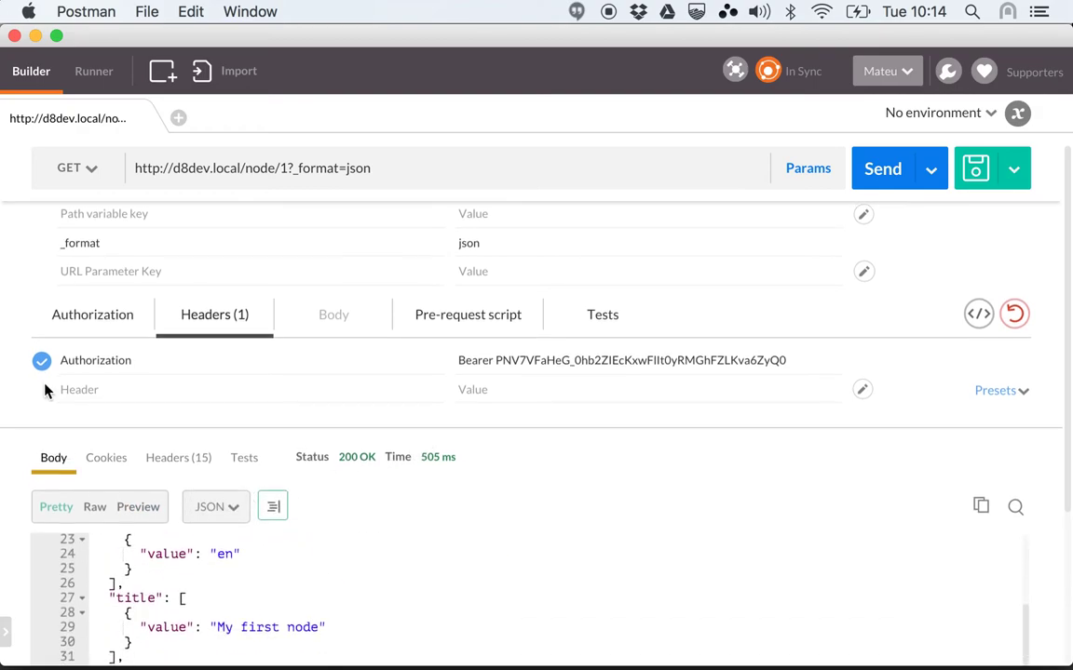
scroll(42, 381, down, 10)
scroll(300, 388, down, 8)
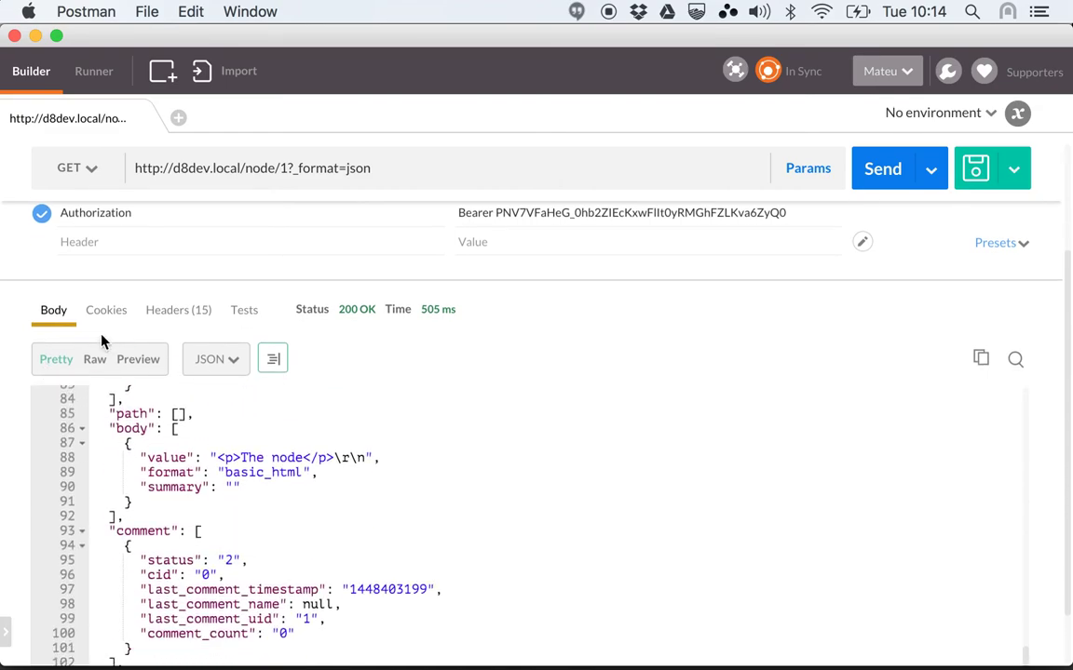
Send the GET request for node 1 with the Authorization header disabled, and re-enable the header
click(39, 215)
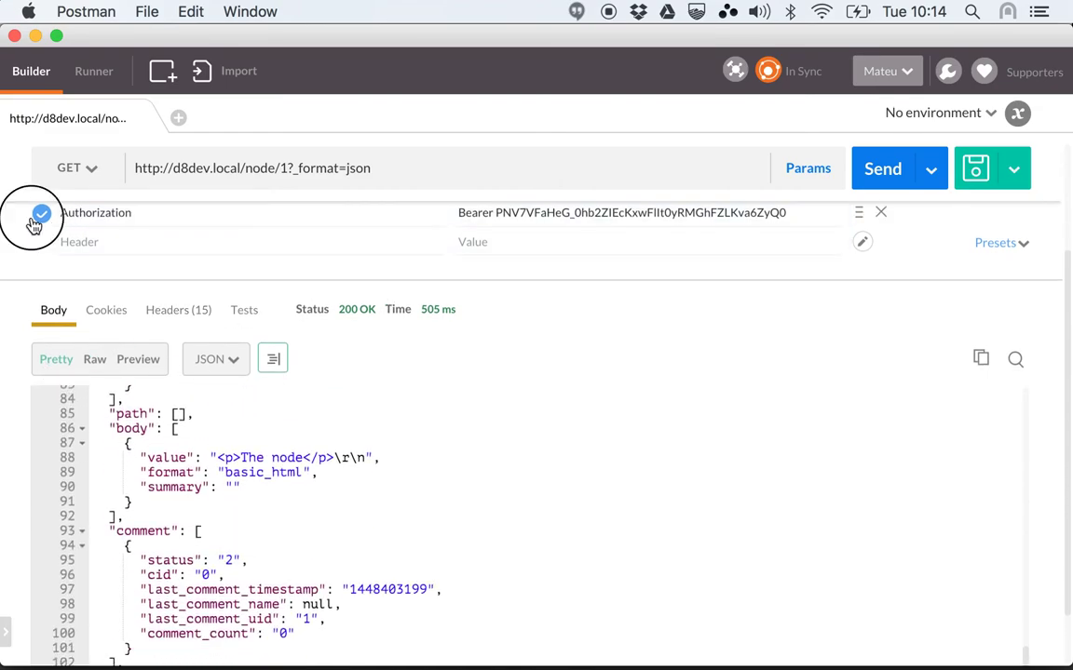
click(877, 186)
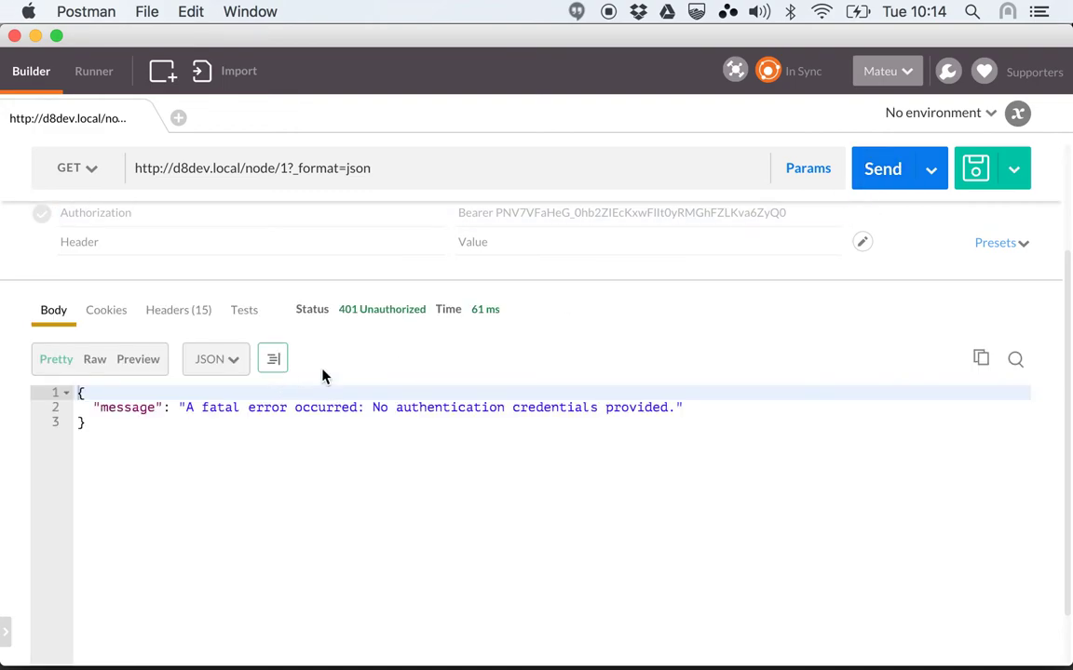
click(49, 223)
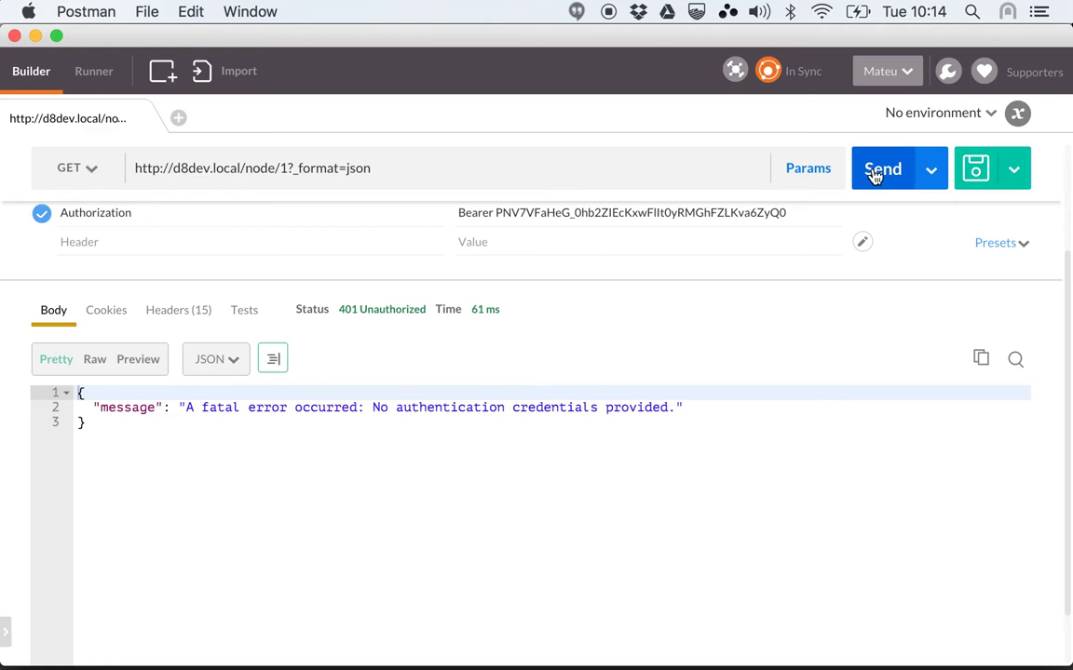
Switch to Chrome and open the OAuth2 Tokens page of the admin user's profile on the Drupal site
key(super+Tab)
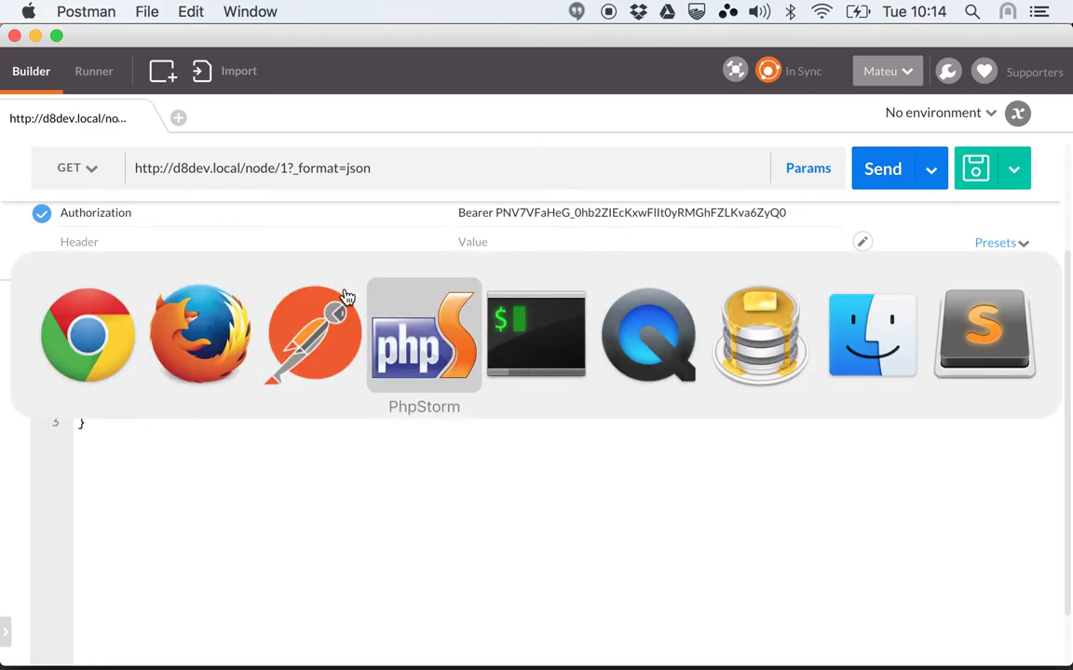
key(Escape)
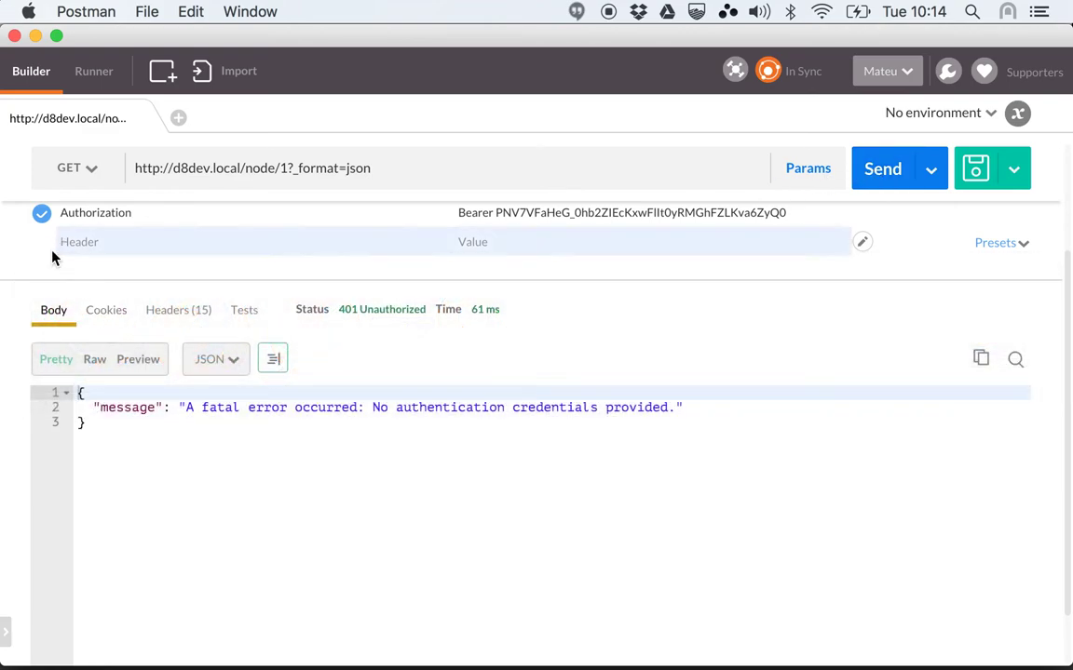
key(super+Tab)
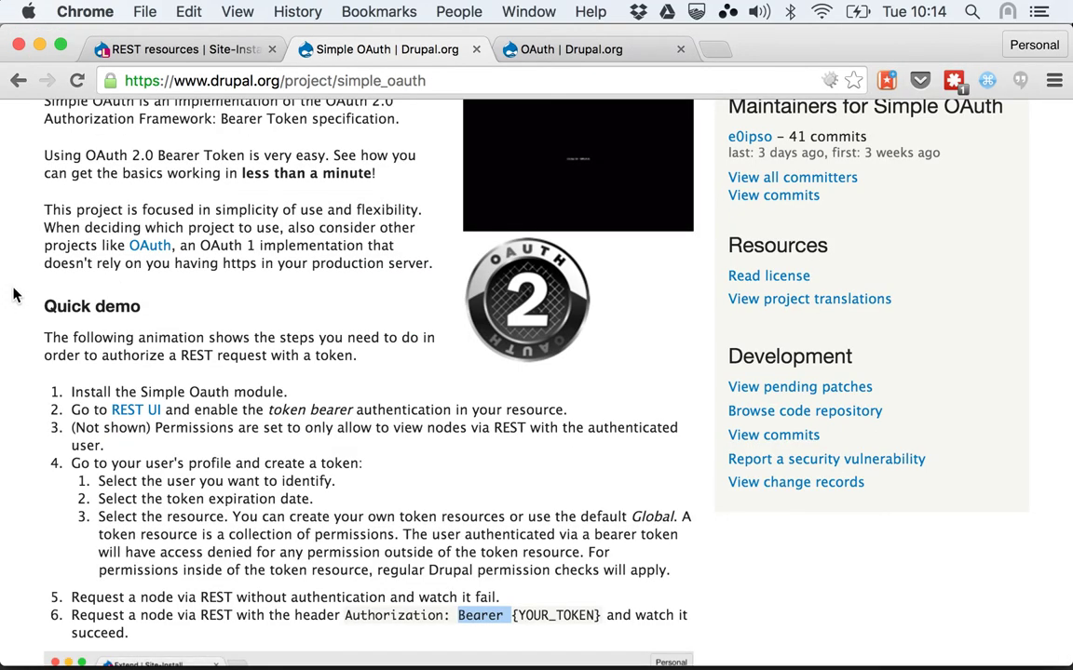
click(158, 51)
click(377, 120)
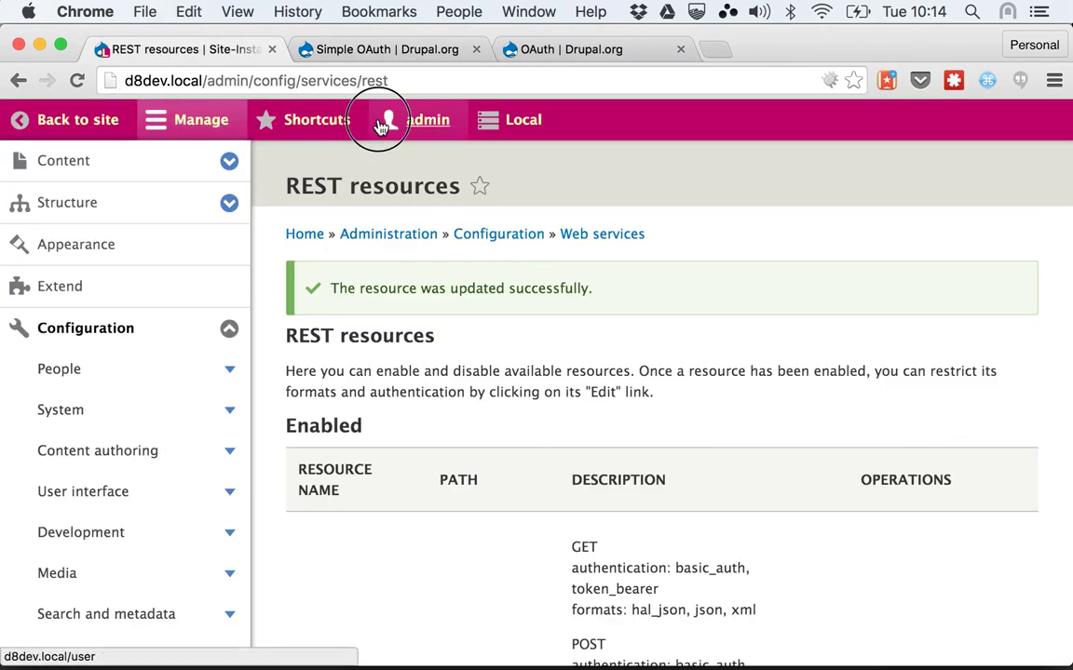
click(74, 165)
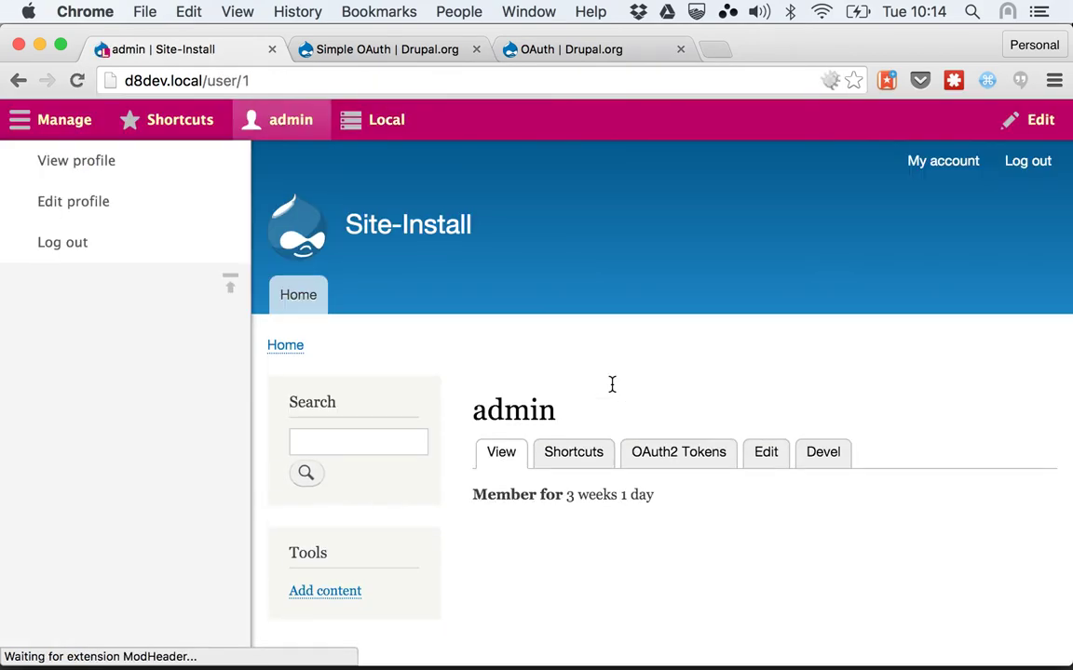
click(649, 454)
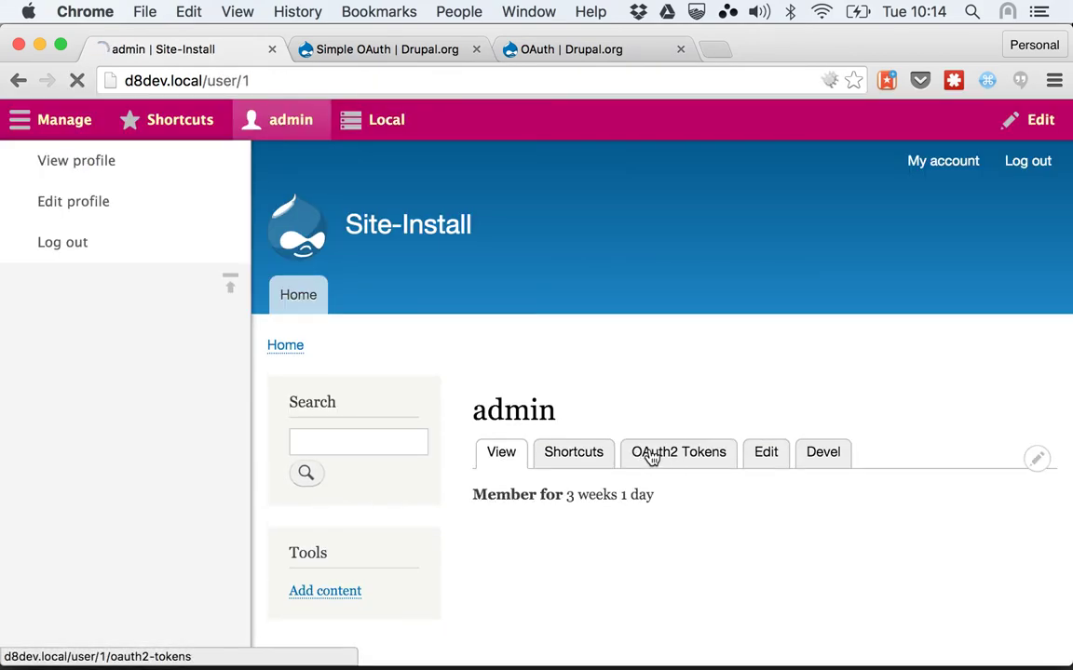
Create a new access token for the admin user with the default settings and copy its token value
click(574, 491)
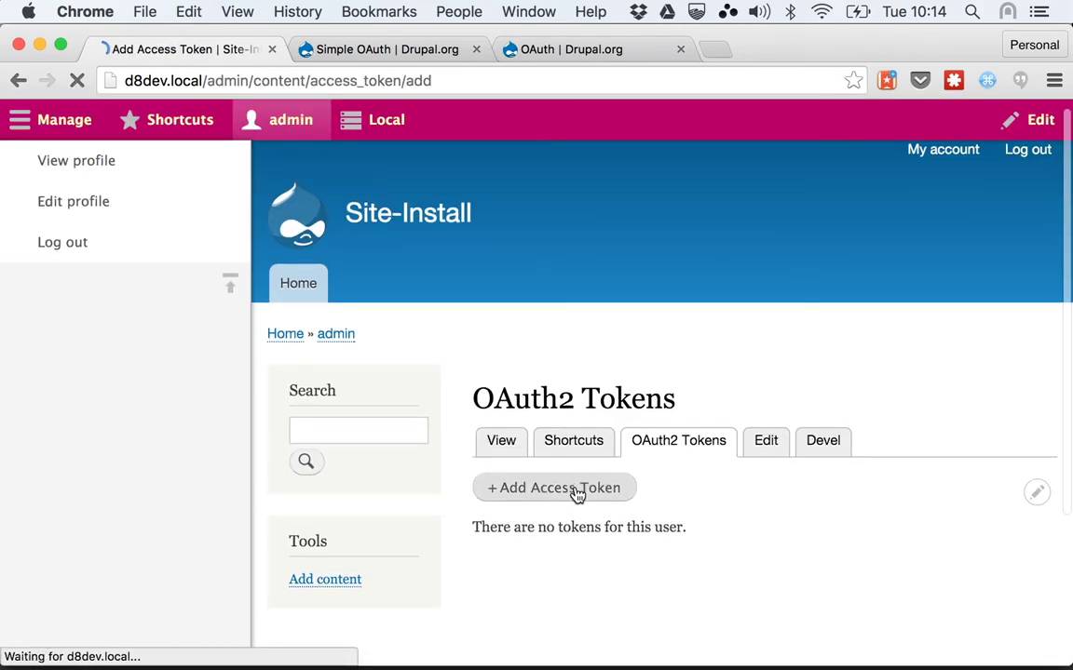
click(347, 529)
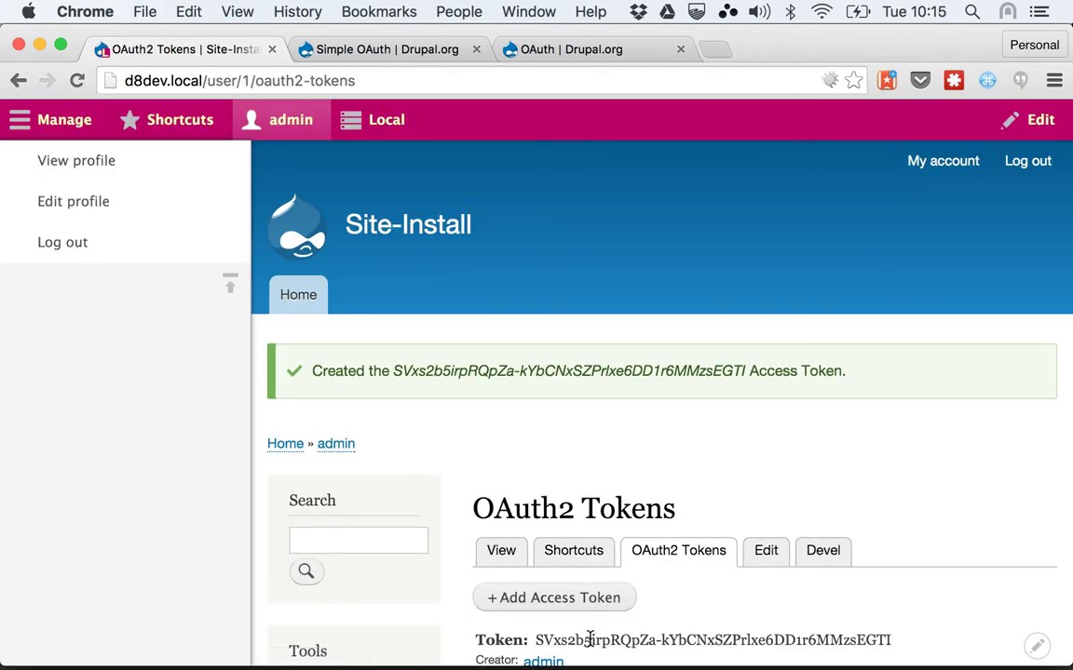
drag(537, 641, 786, 639)
key(super+c)
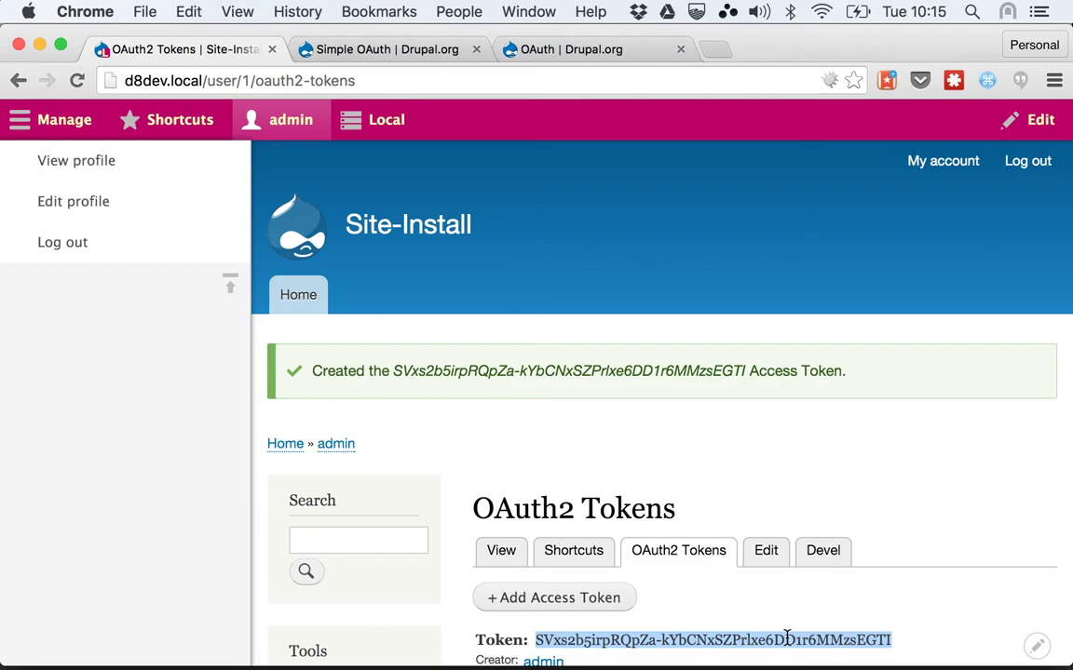
Switch to Postman, replace the token after Bearer in the Authorization header with the copied access token, and resend the GET request
key(super+Tab)
key(super+Tab)
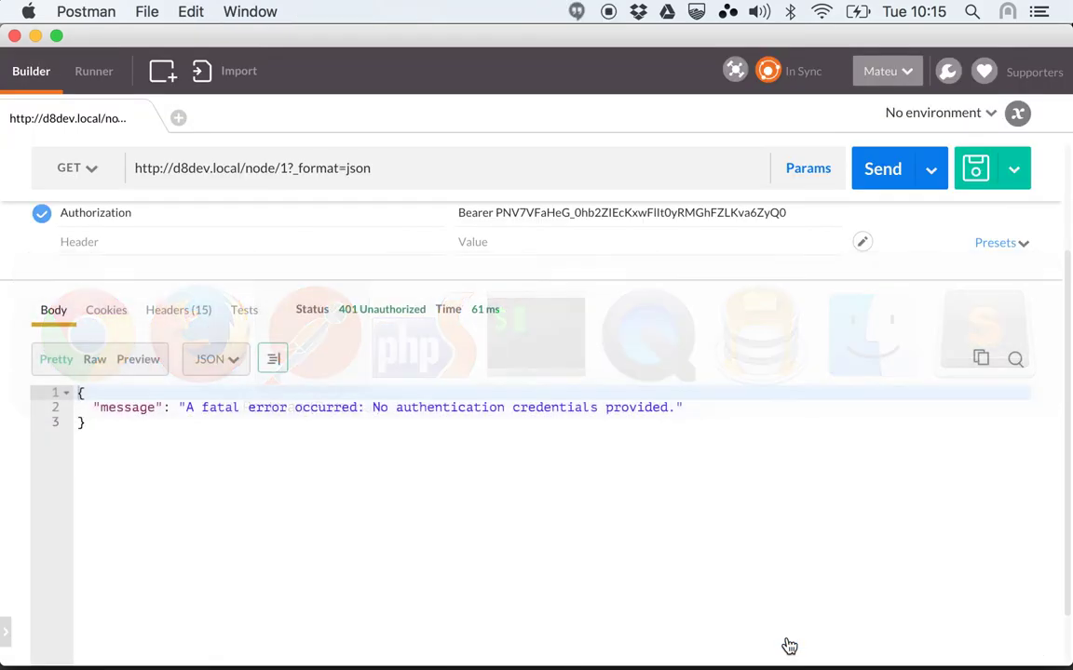
click(494, 208)
double_click(496, 212)
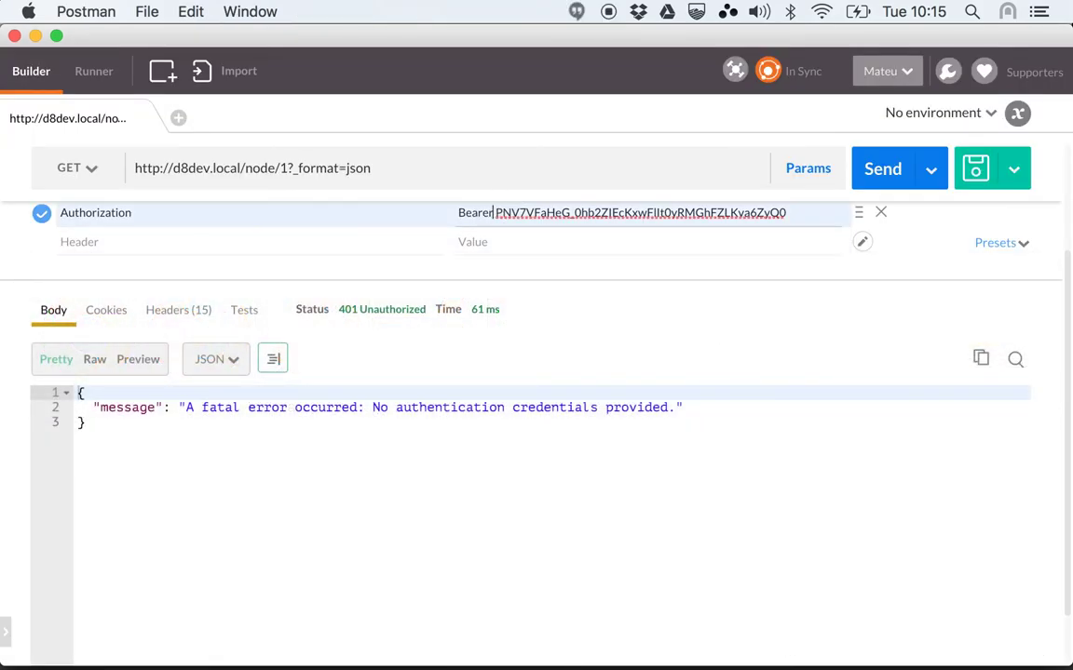
key(super+v)
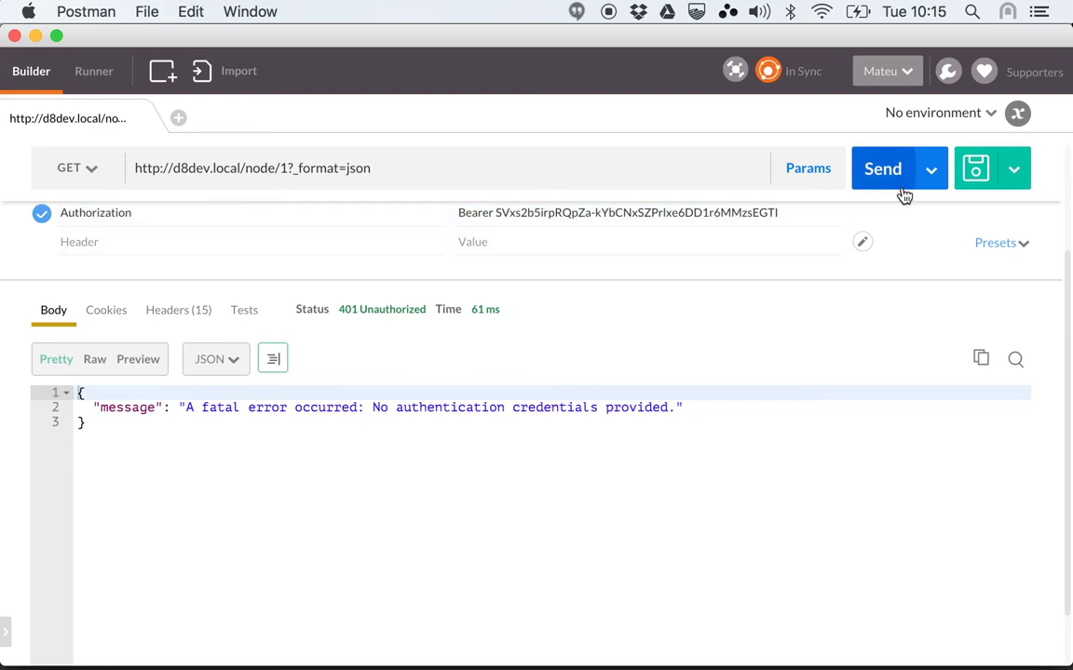
click(884, 173)
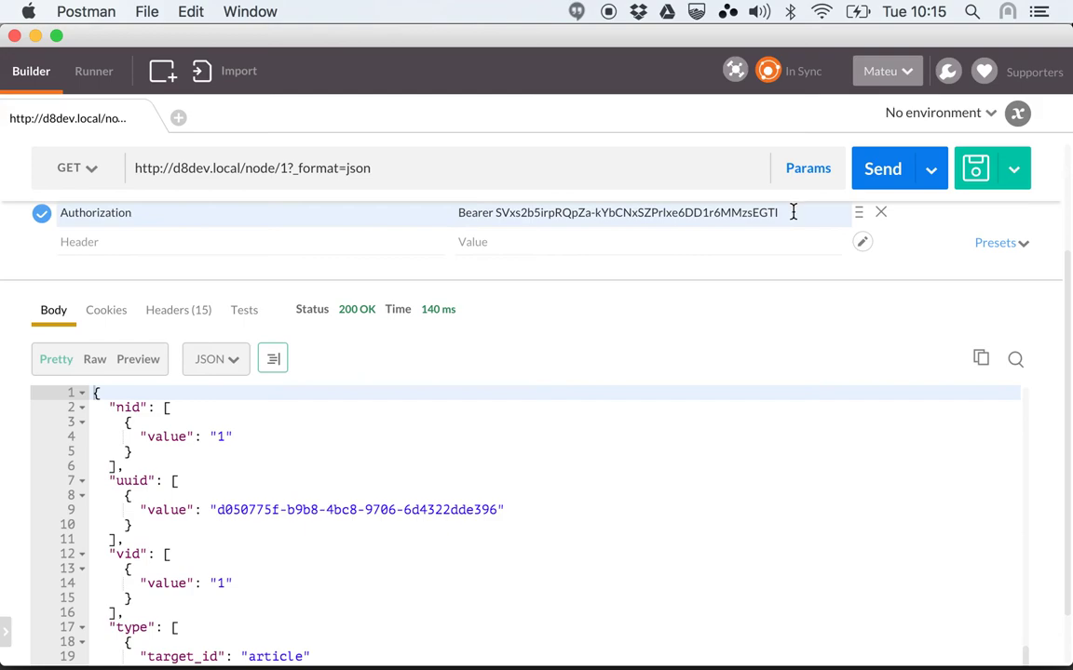
Overwrite the end of the bearer token with random characters, resend the GET request, and inspect the response status
drag(792, 213, 708, 216)
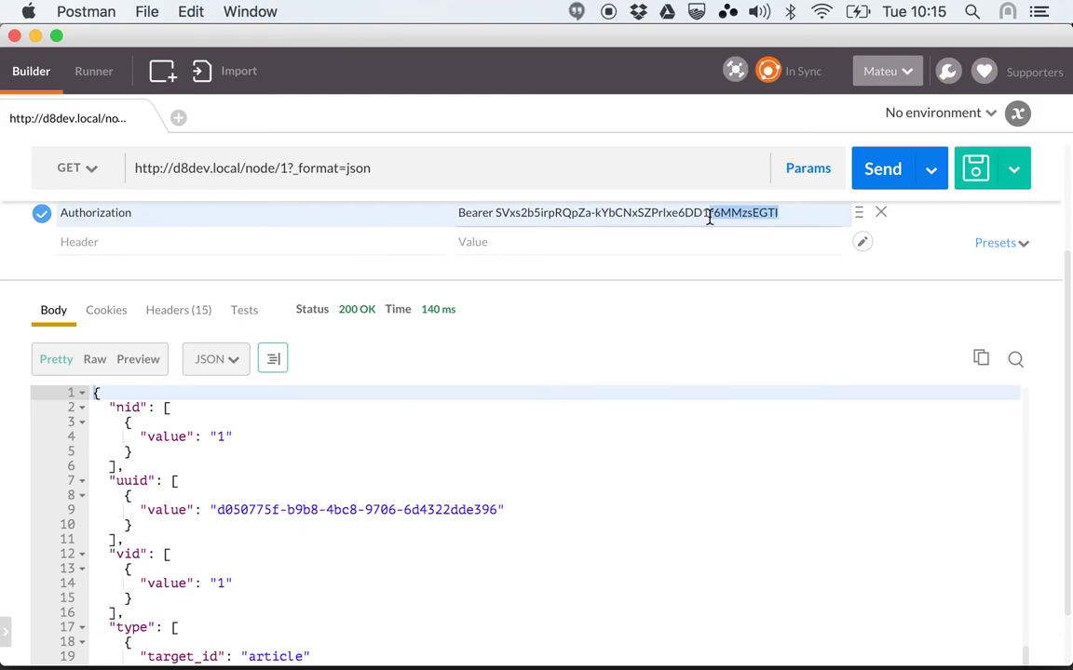
text(asdasds)
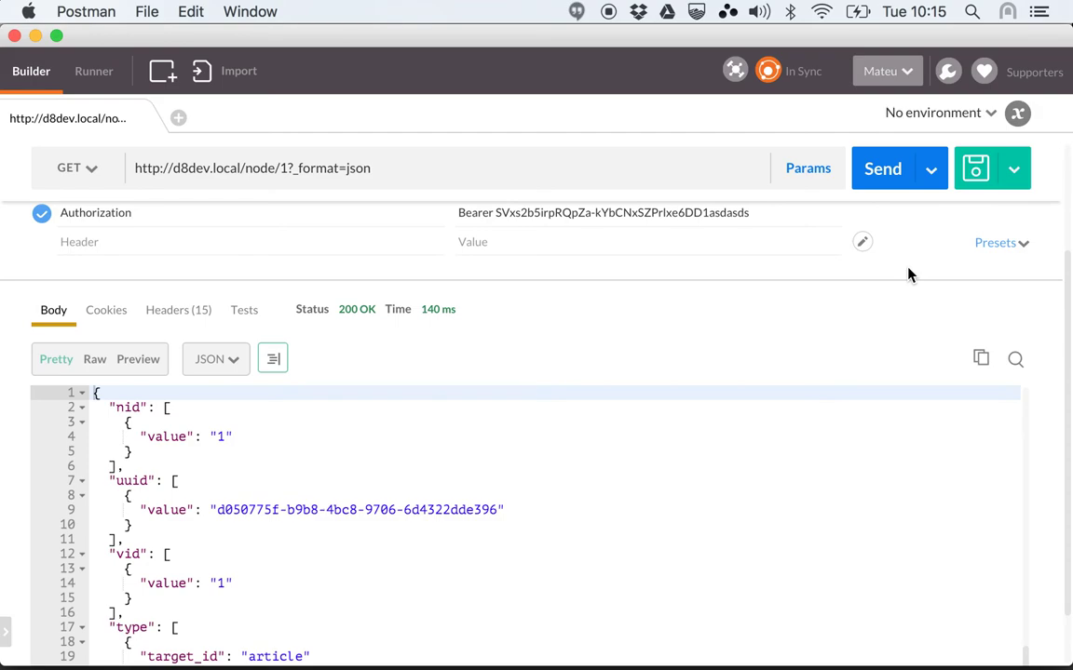
click(889, 177)
mouse_move(311, 314)
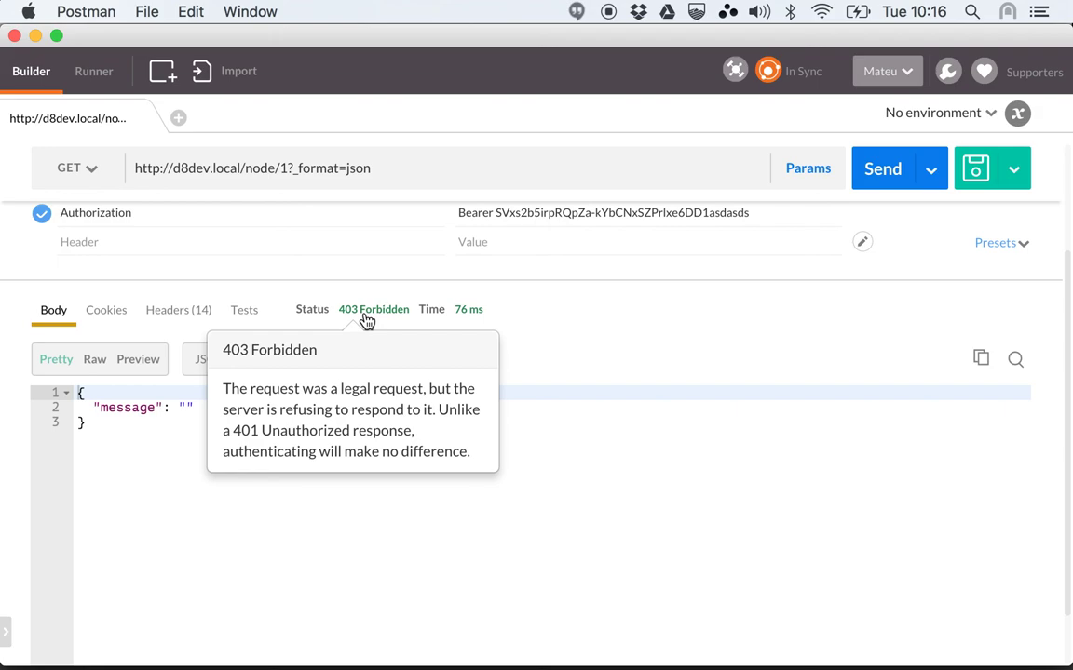
Switch to Firefox to examine the test user's Authentication and Global access tokens, and return to Postman
key(super+Tab)
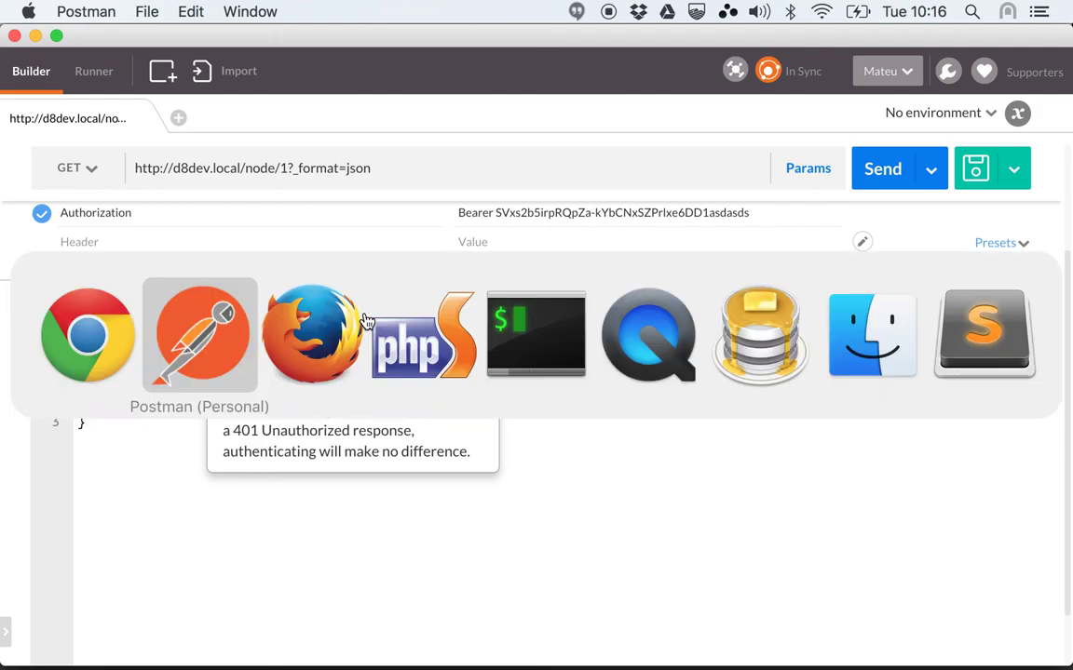
click(261, 348)
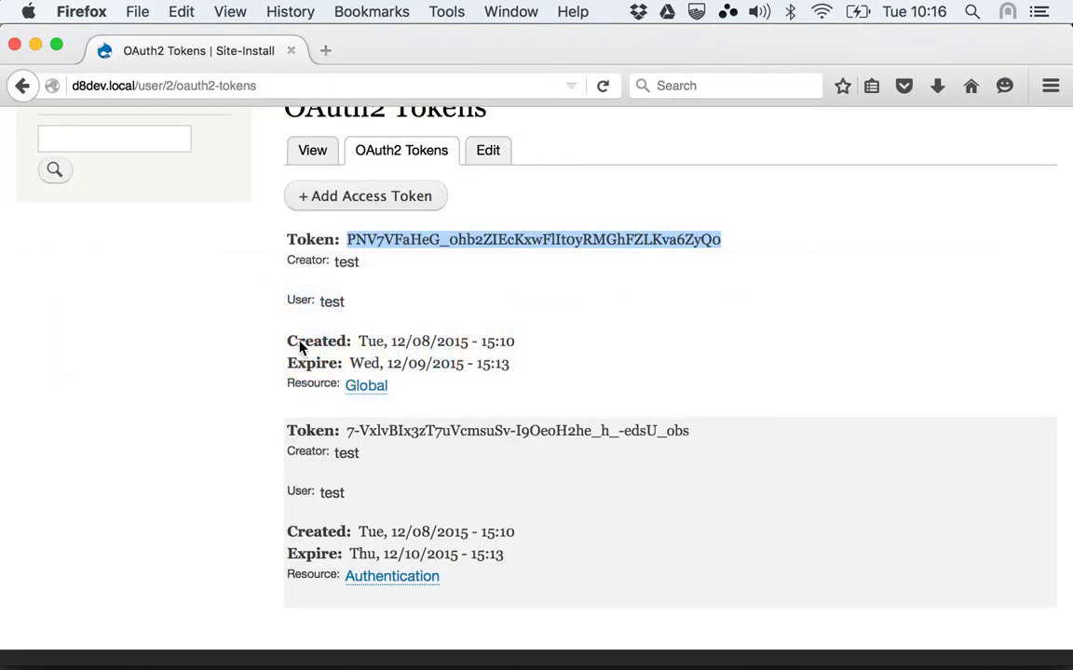
scroll(300, 343, down, 3)
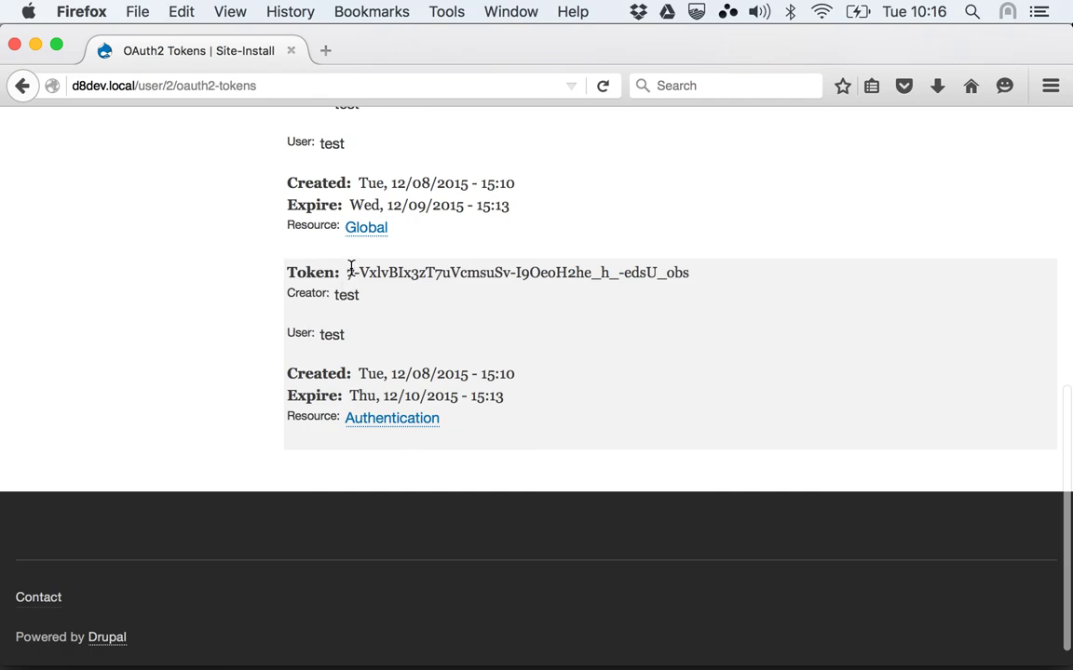
drag(348, 272, 688, 272)
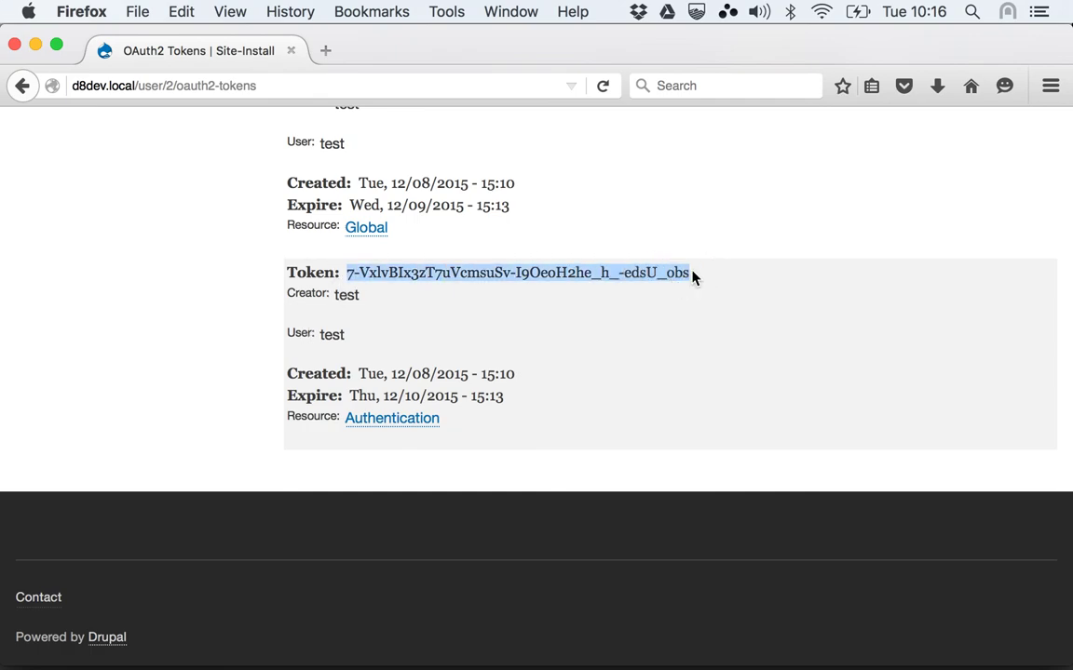
scroll(691, 278, up, 3)
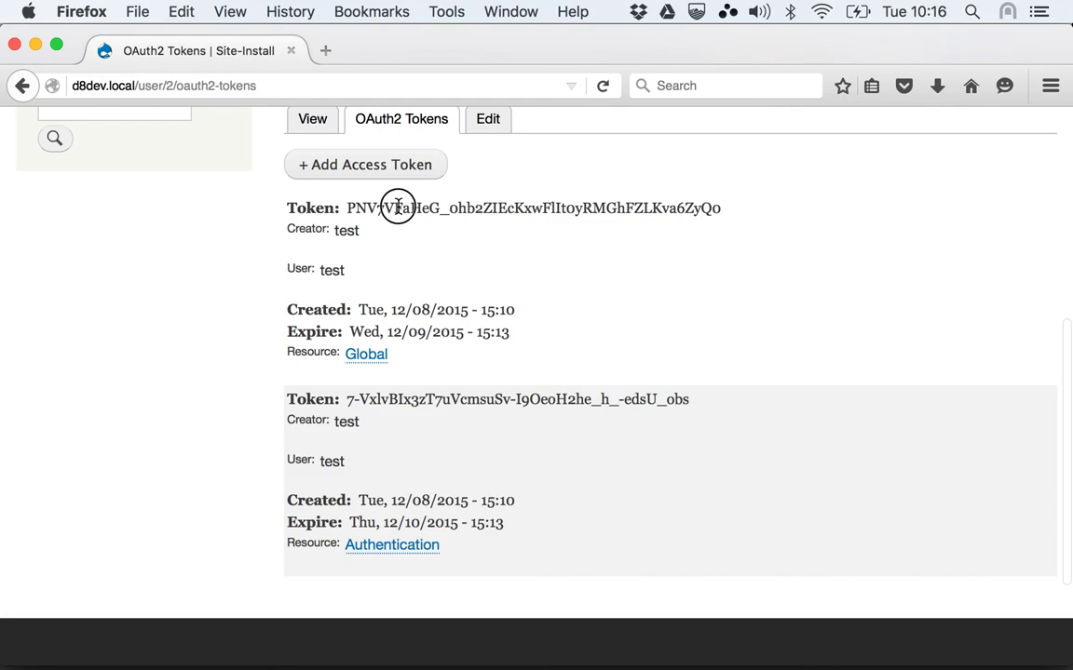
double_click(399, 205)
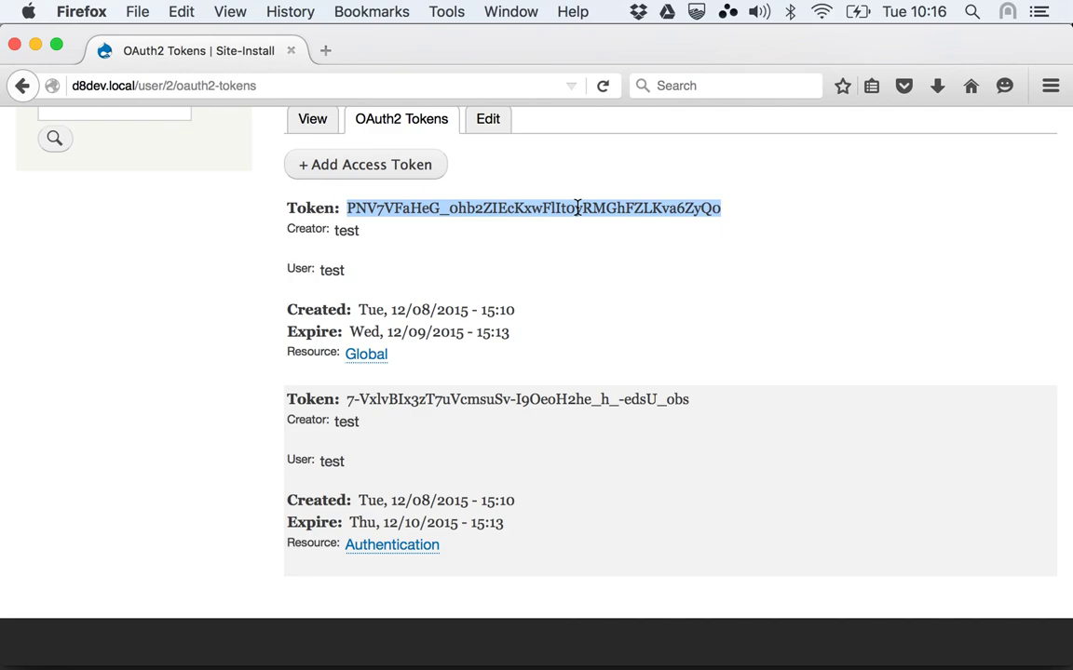
key(super+Tab)
key(super+Tab)
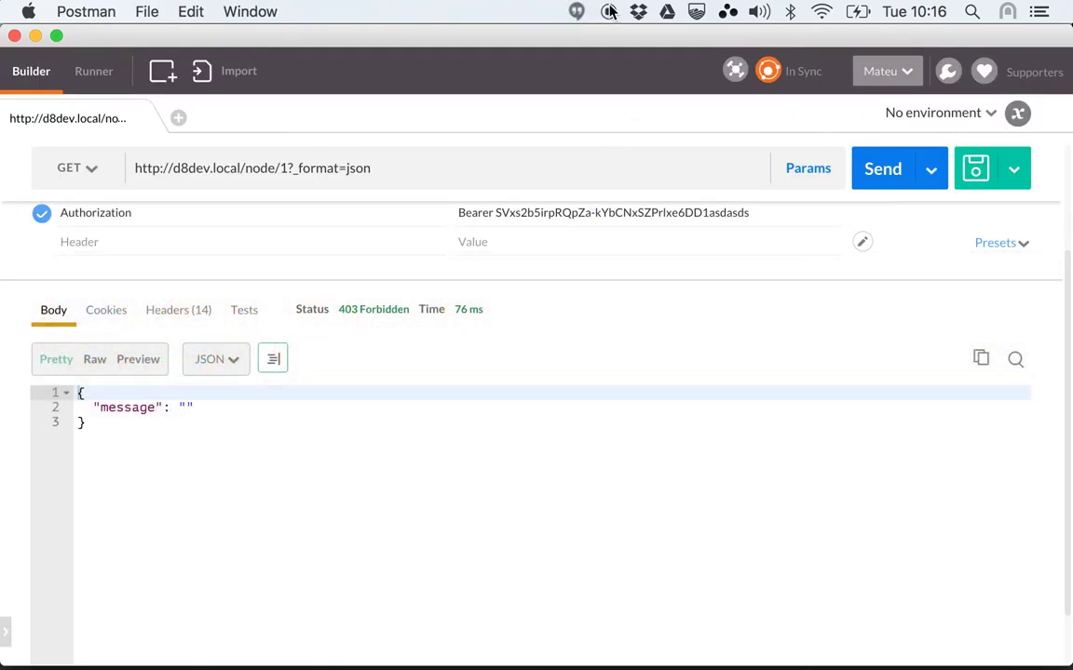